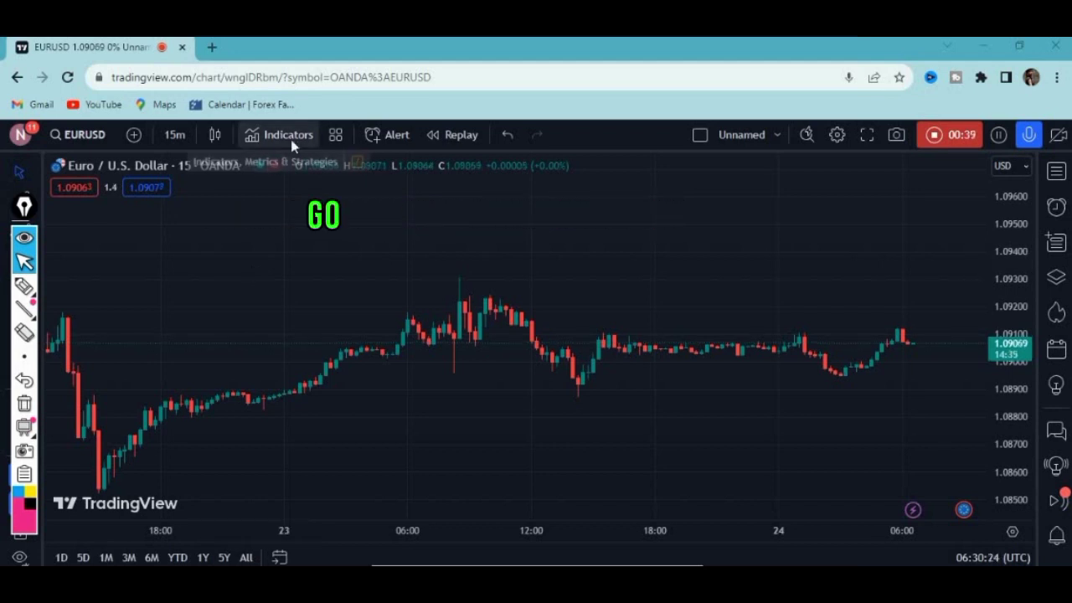
Search the indicator library for hh-ll-zz and add the HH-LL ZZ community script to the EURUSD chart.
left_click(290, 139)
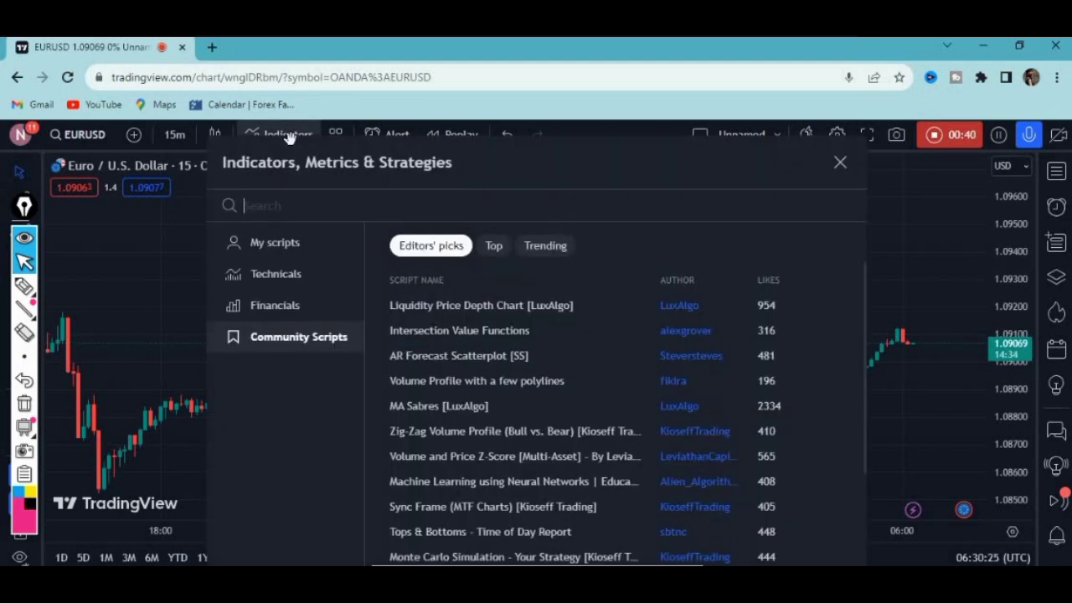
left_click(279, 284)
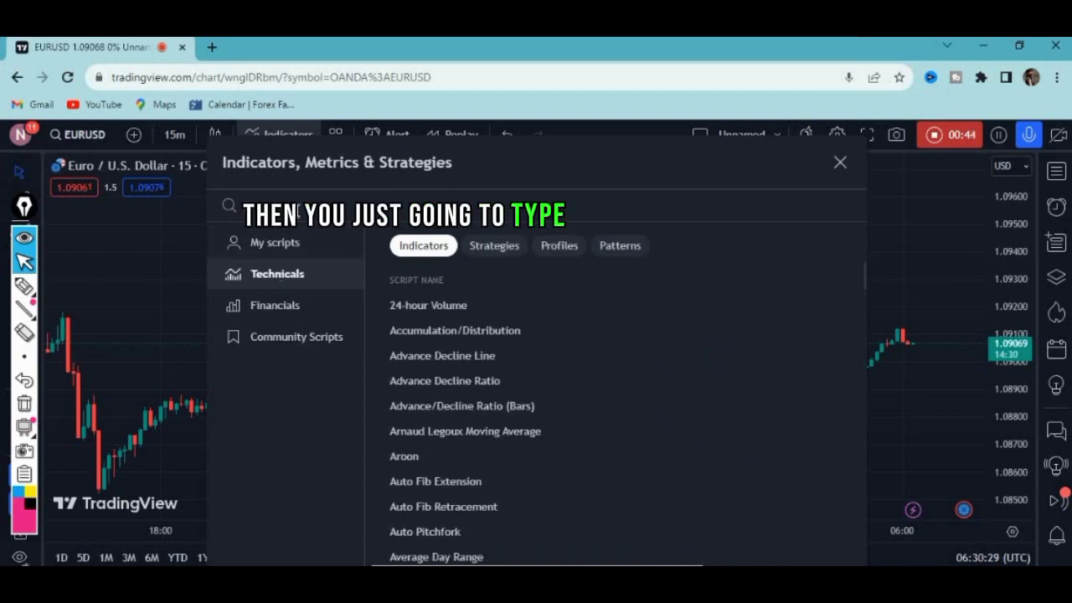
type("hh-")
type("l")
type("l")
type("-")
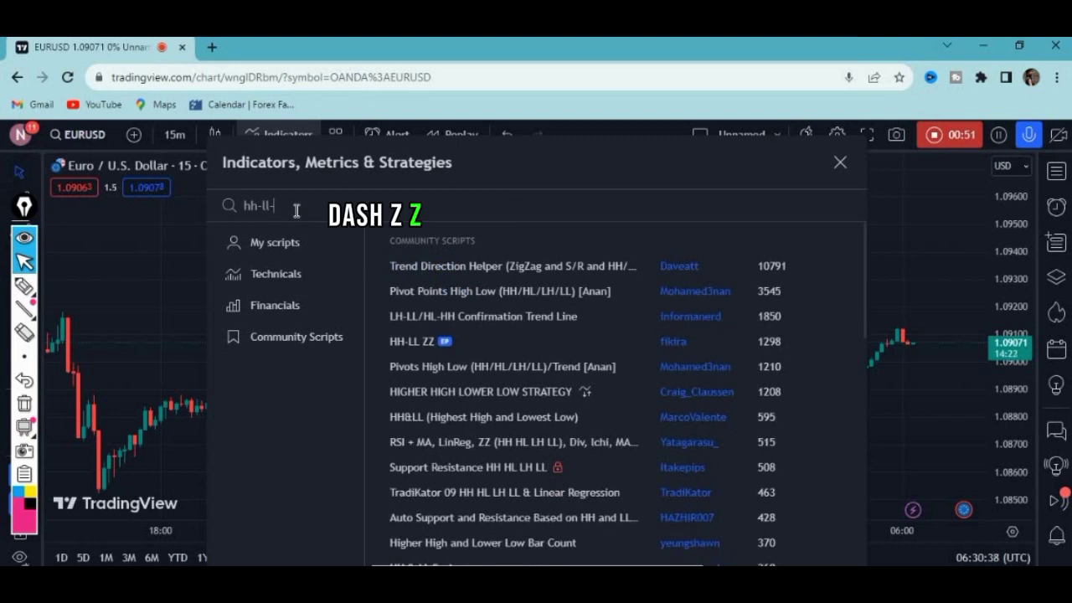
type("zz")
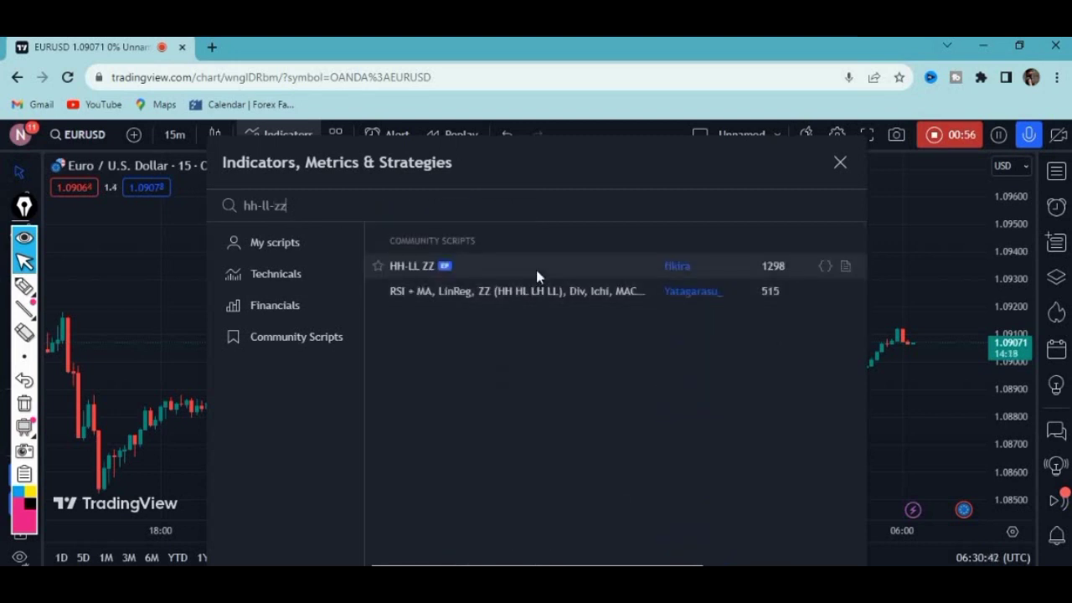
left_click(536, 270)
left_click(840, 161)
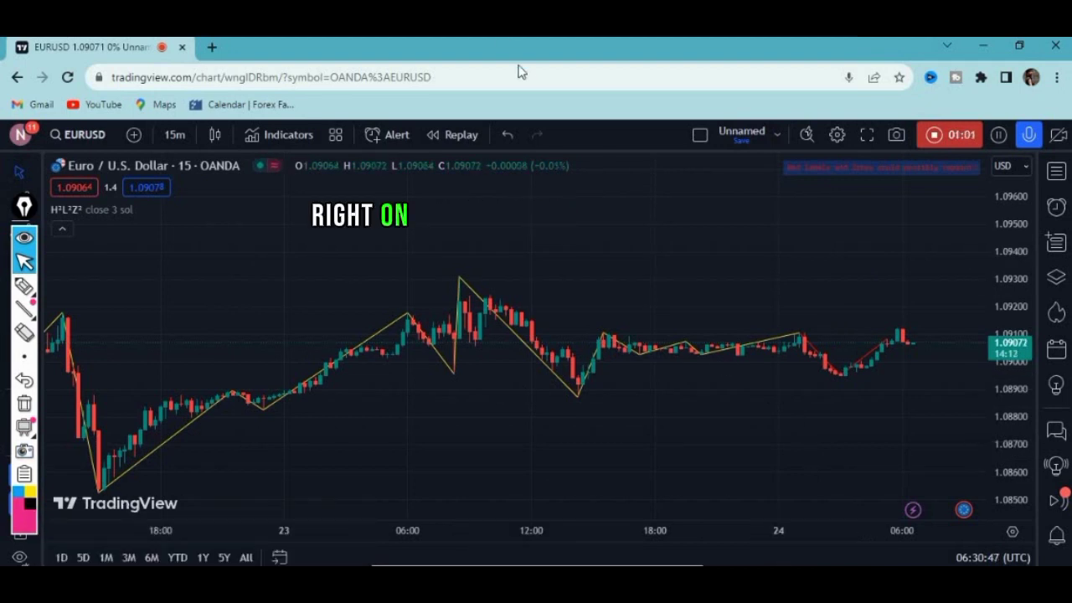
Draw pen arrows pointing at the repaint warning and the red zigzag segment, and undo the strokes.
left_click(23, 287)
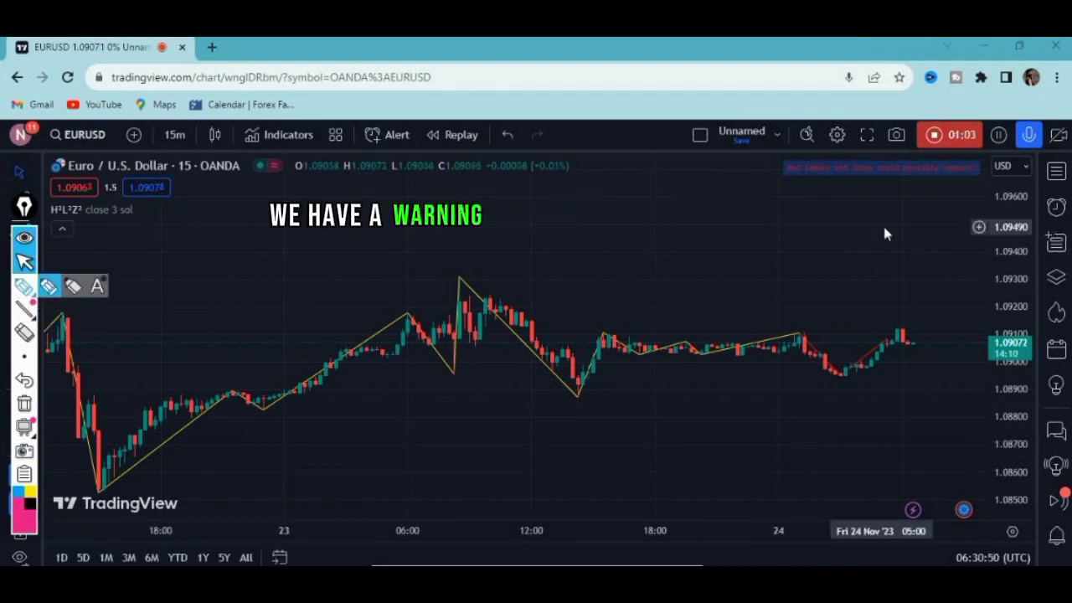
mouse_move(871, 287)
left_mouse_down()
mouse_move(872, 196)
mouse_move(855, 201)
mouse_move(880, 186)
mouse_move(903, 204)
left_mouse_up()
left_click_drag(841, 303, 876, 359)
mouse_move(16, 295)
left_click(48, 286)
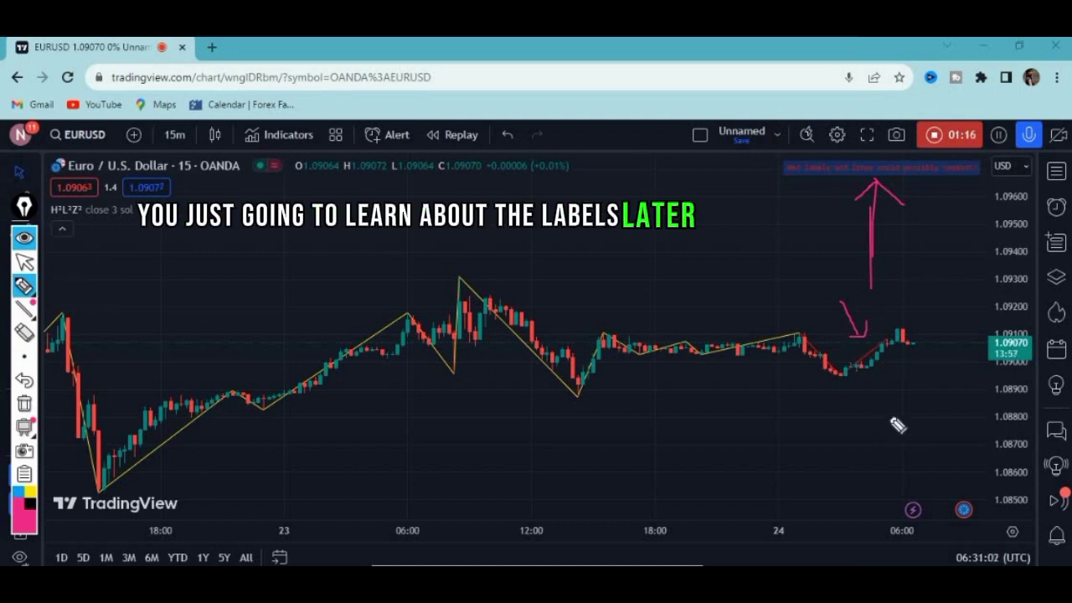
left_click(25, 381)
left_click(25, 381)
Sketch pen strokes along the yellow zigzag lines to point them out, and return to the normal cursor.
left_click_drag(316, 280, 326, 342)
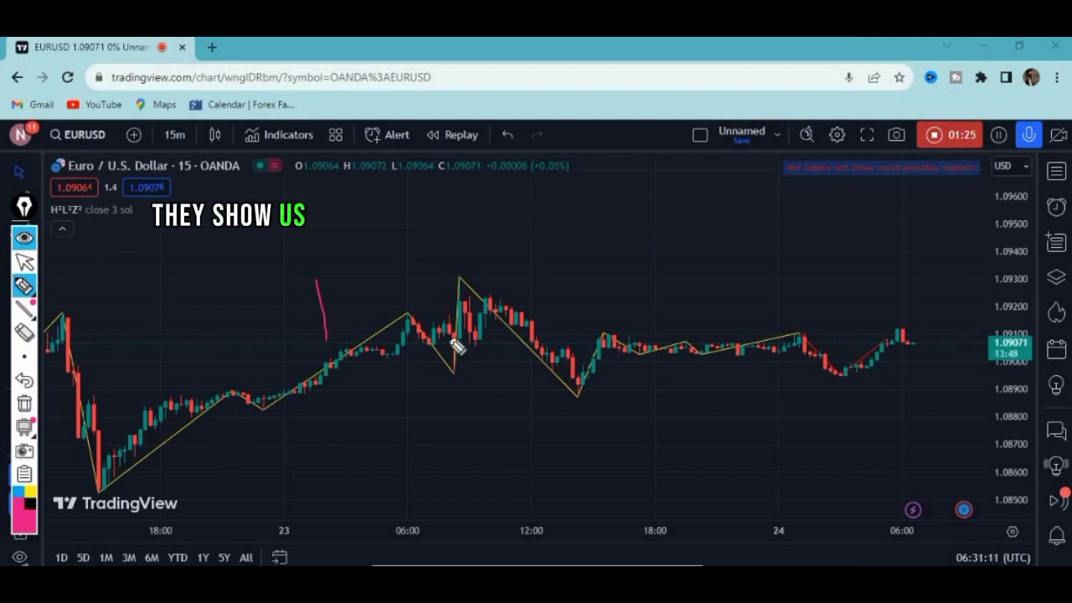
mouse_move(591, 333)
left_mouse_down()
mouse_move(711, 340)
mouse_move(641, 358)
left_mouse_up()
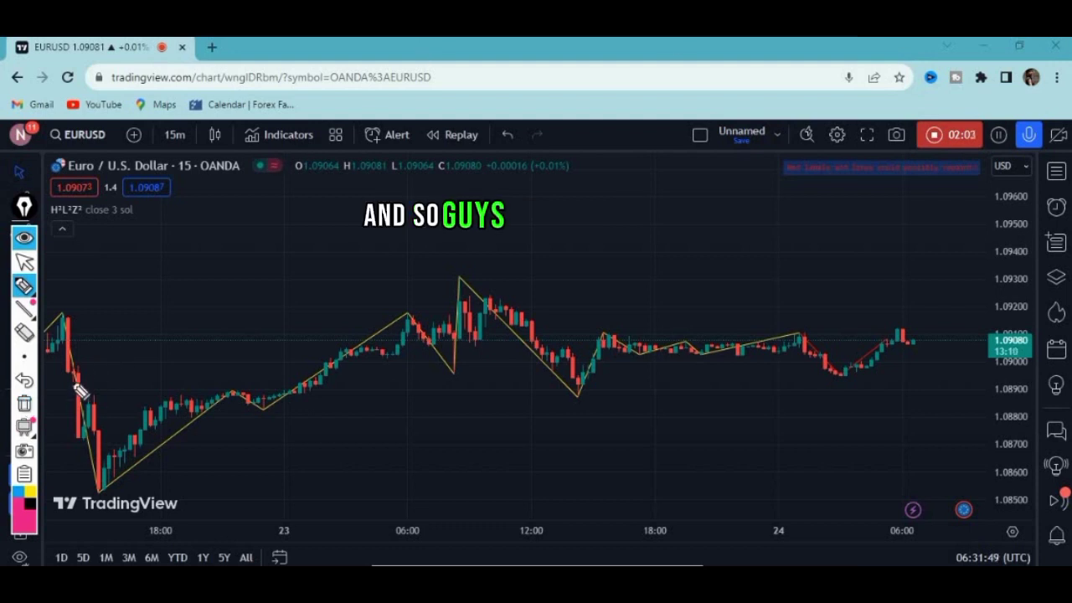
left_click(24, 261)
Enable Show levels breaches in the H²L²Z² indicator's settings and apply the change.
mouse_move(104, 215)
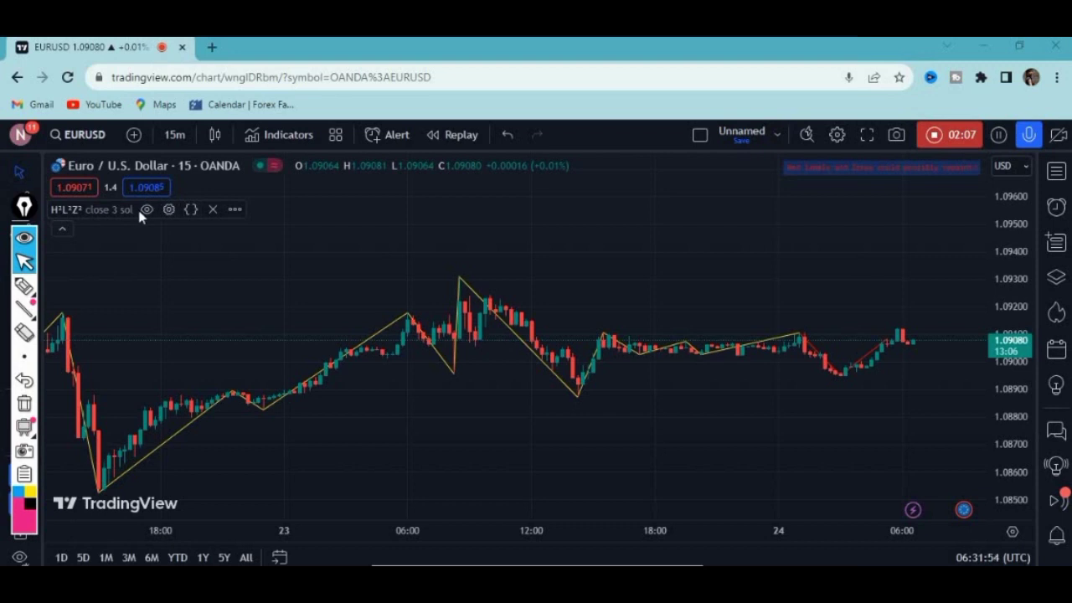
left_click(169, 209)
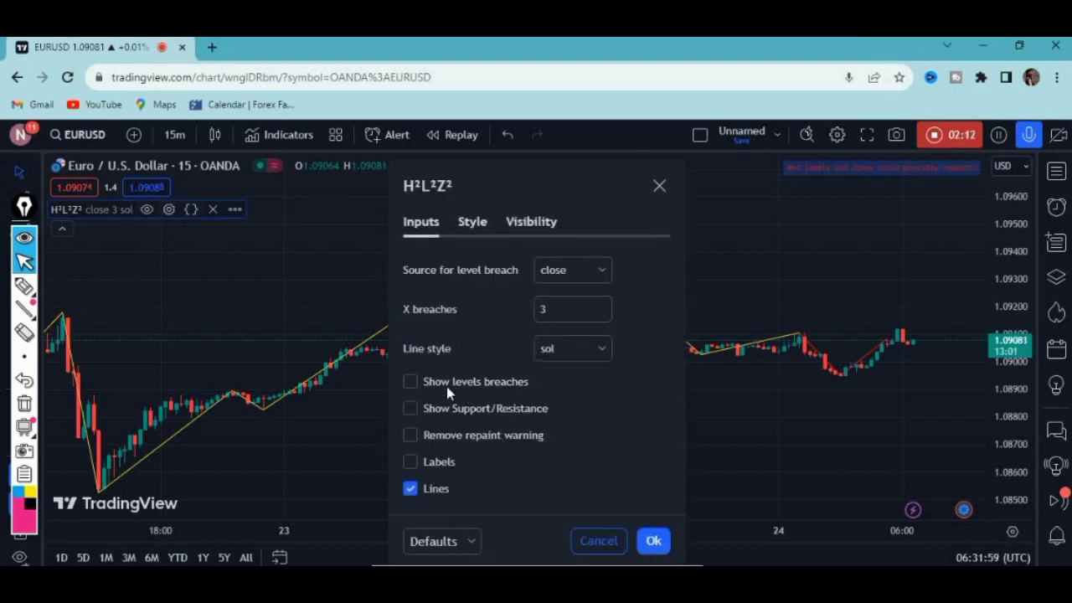
left_click(409, 382)
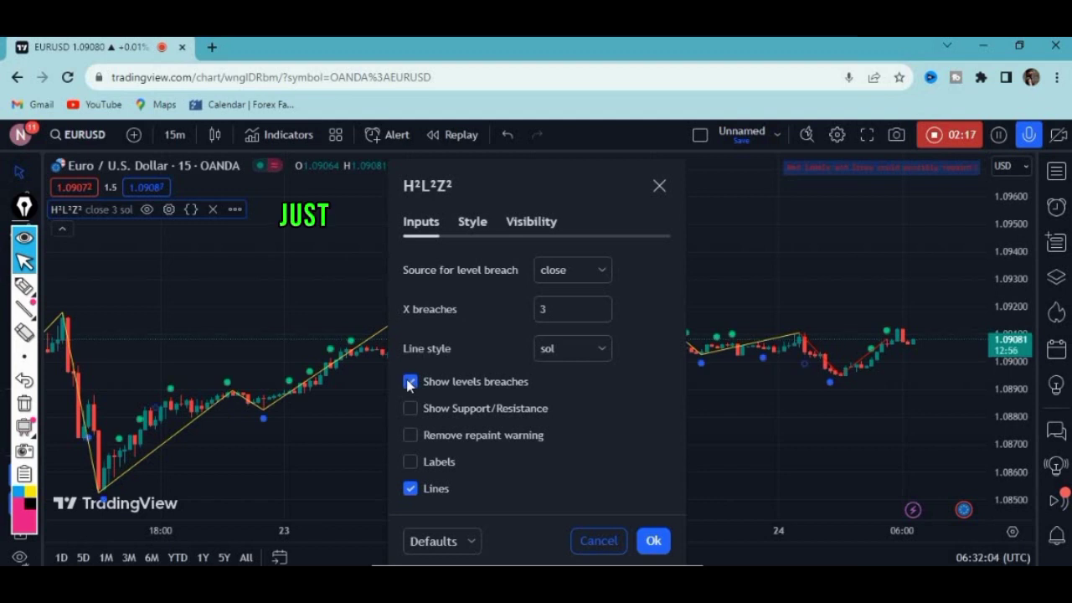
left_click(654, 540)
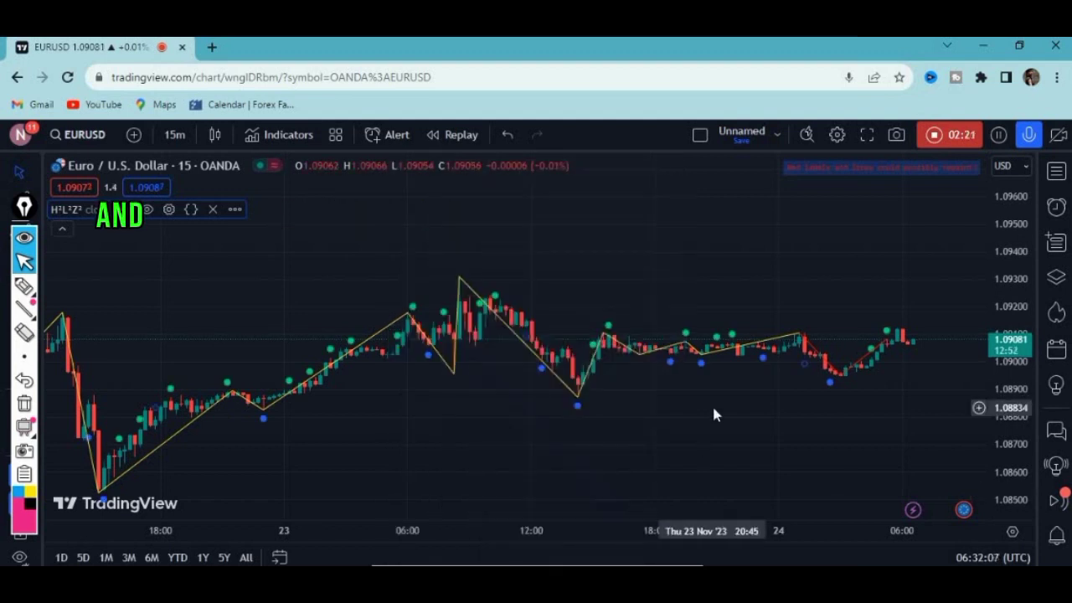
Mark the blue and green breach dots on the 23 November rally and the latest swing with the pen, and clear all marks.
scroll(714, 351, "right", 2)
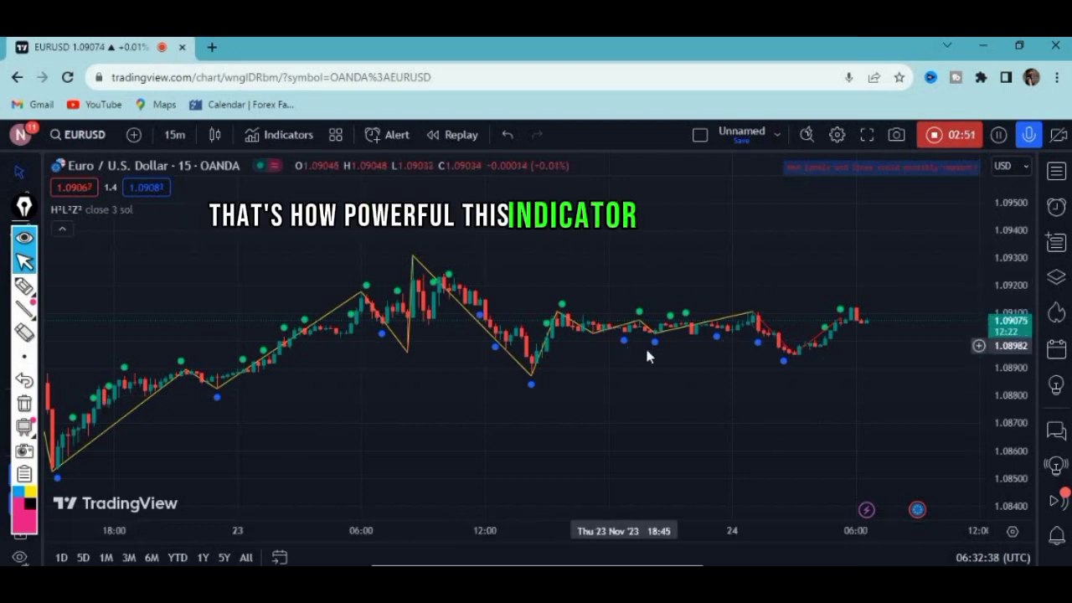
left_click_drag(1009, 410, 1008, 284)
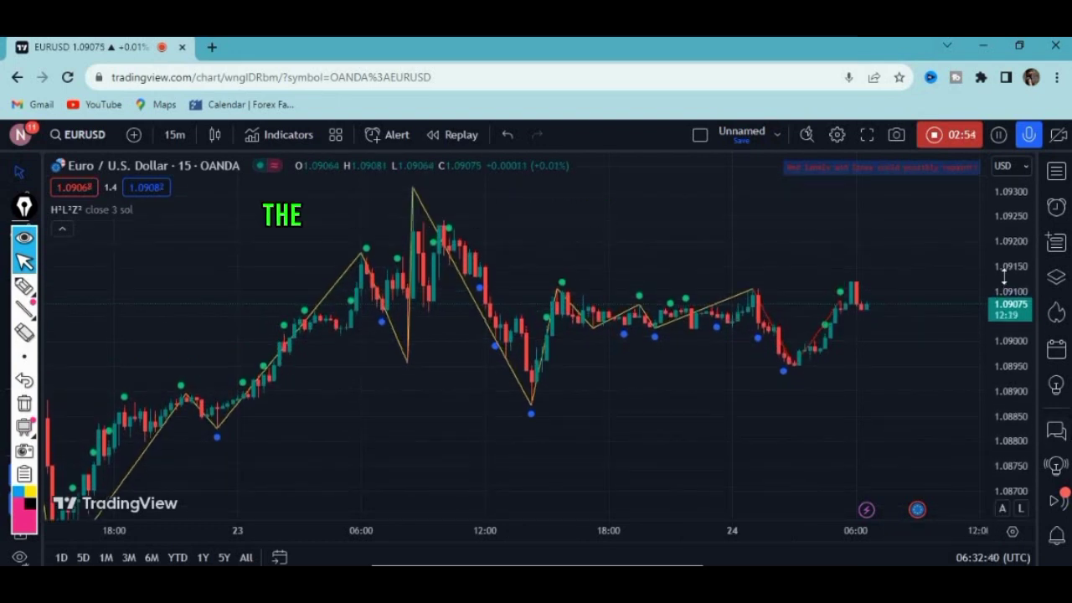
scroll(304, 522, "down", 2)
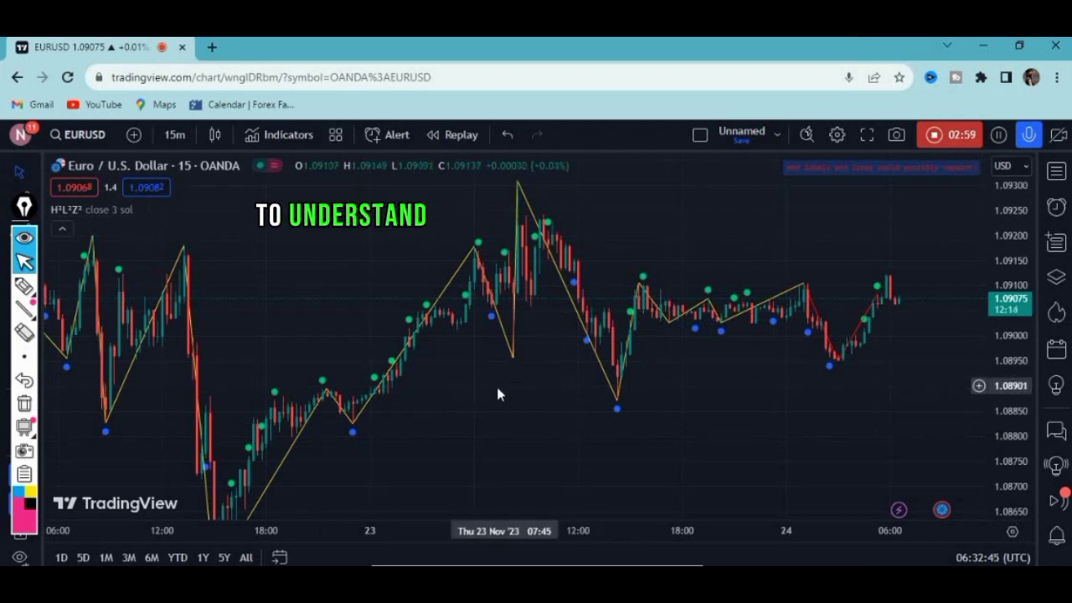
left_click_drag(385, 442, 385, 378)
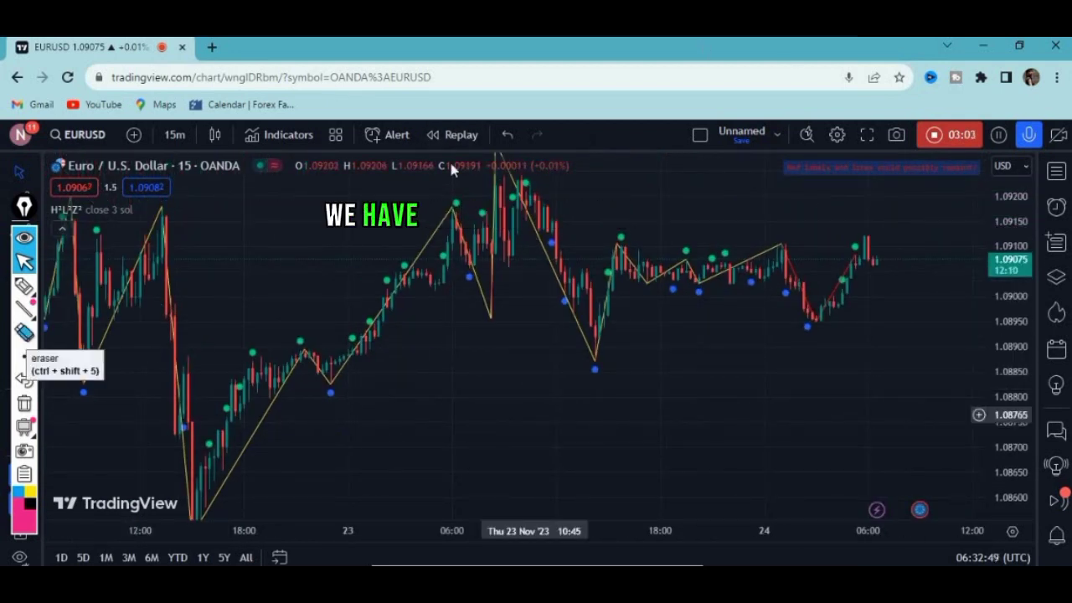
left_click(21, 288)
left_click_drag(348, 388, 354, 406)
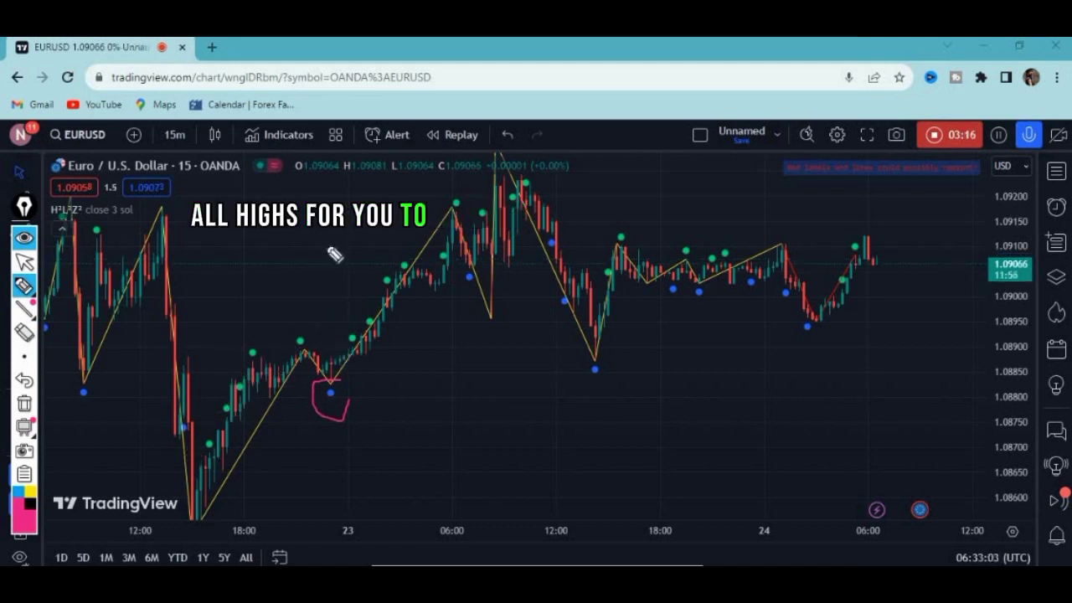
mouse_move(293, 343)
left_mouse_down()
mouse_move(383, 347)
mouse_move(385, 331)
left_mouse_up()
left_click_drag(368, 307, 418, 305)
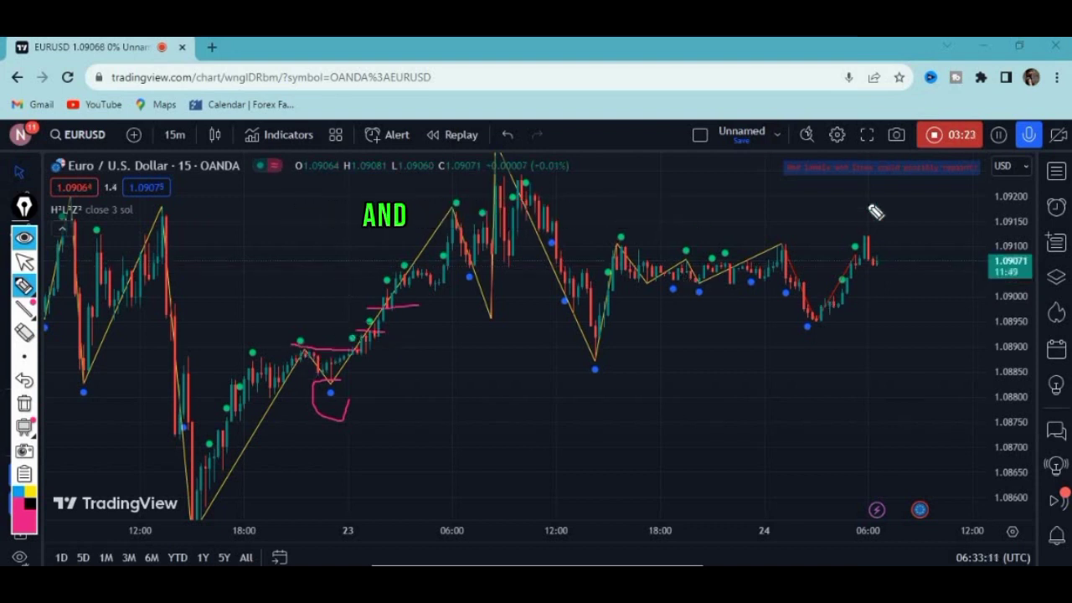
left_click_drag(867, 203, 942, 149)
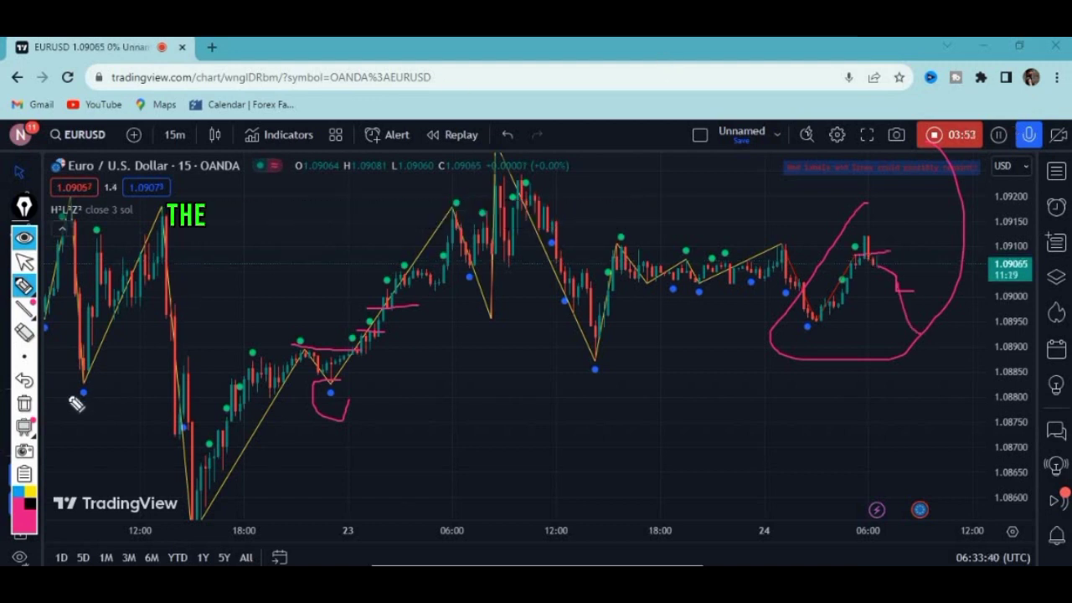
left_click(24, 405)
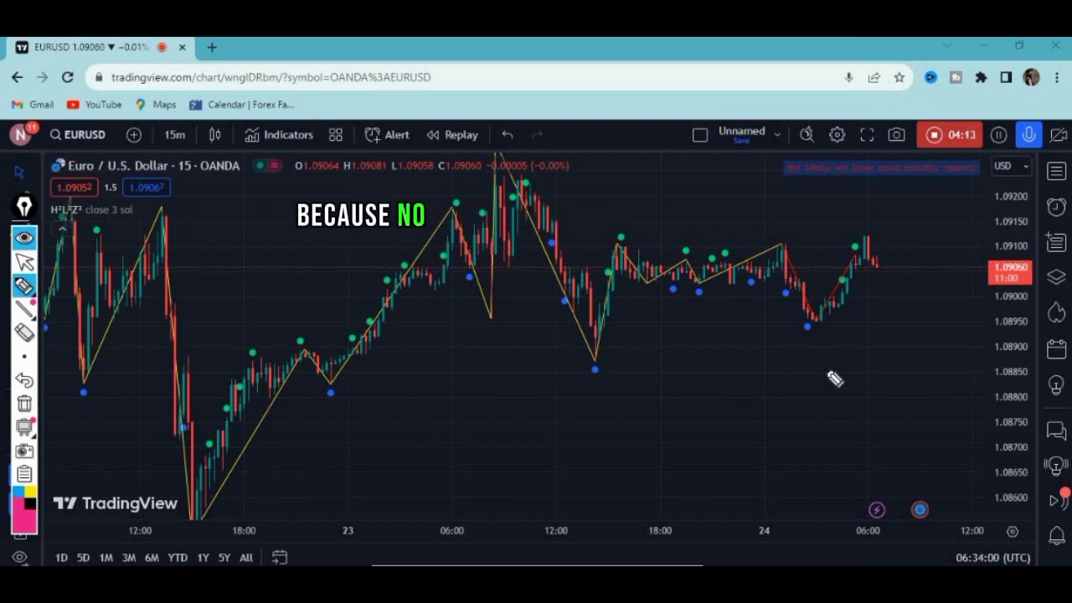
Outline the sideways range before 24 November with the pen, mark its boundaries and the breakout swings after it, and clear all marks.
mouse_move(714, 233)
left_mouse_down()
mouse_move(766, 250)
mouse_move(748, 330)
mouse_move(578, 241)
mouse_move(571, 218)
left_mouse_up()
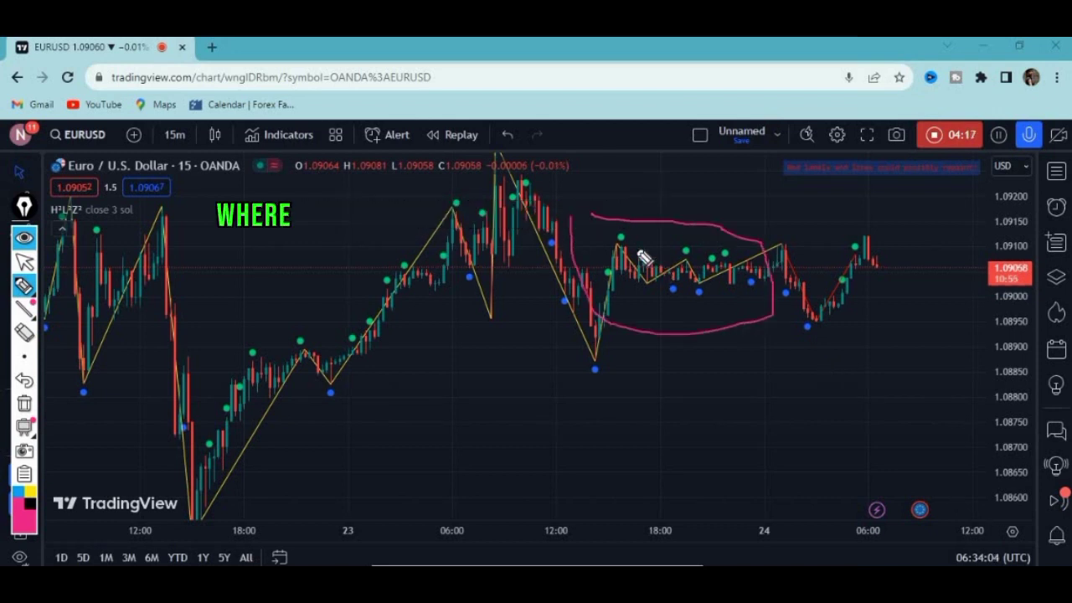
mouse_move(639, 294)
left_mouse_down()
mouse_move(785, 280)
mouse_move(682, 253)
left_mouse_up()
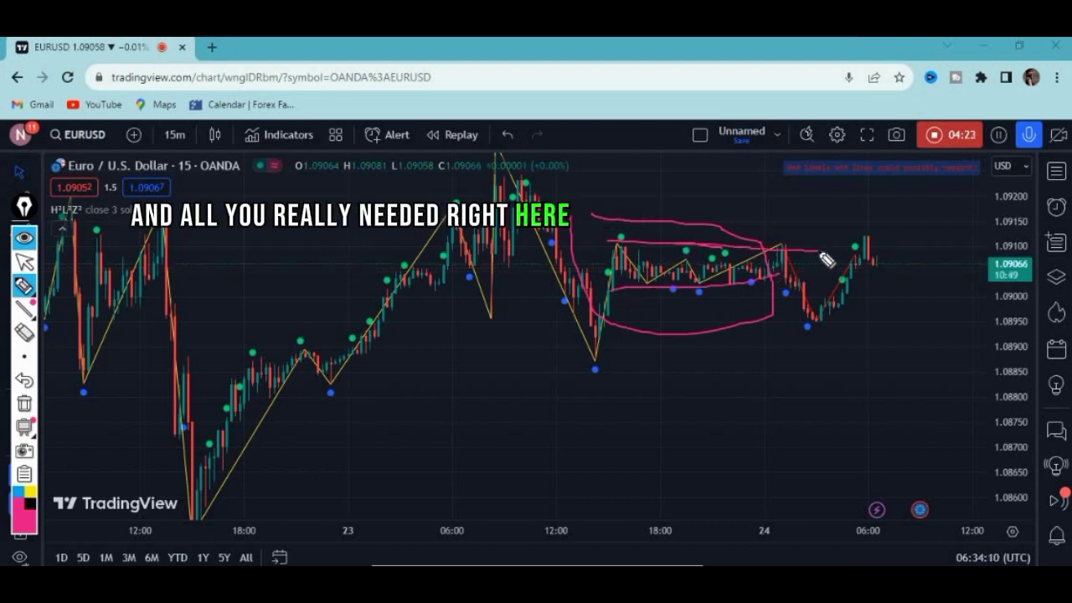
left_click_drag(777, 270, 846, 282)
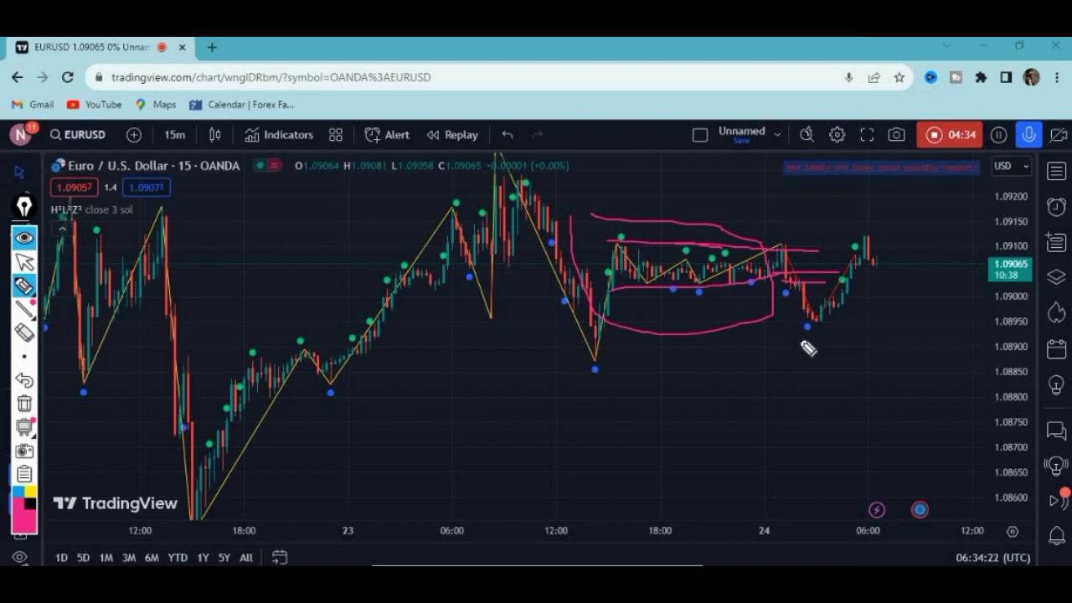
left_click_drag(779, 370, 811, 360)
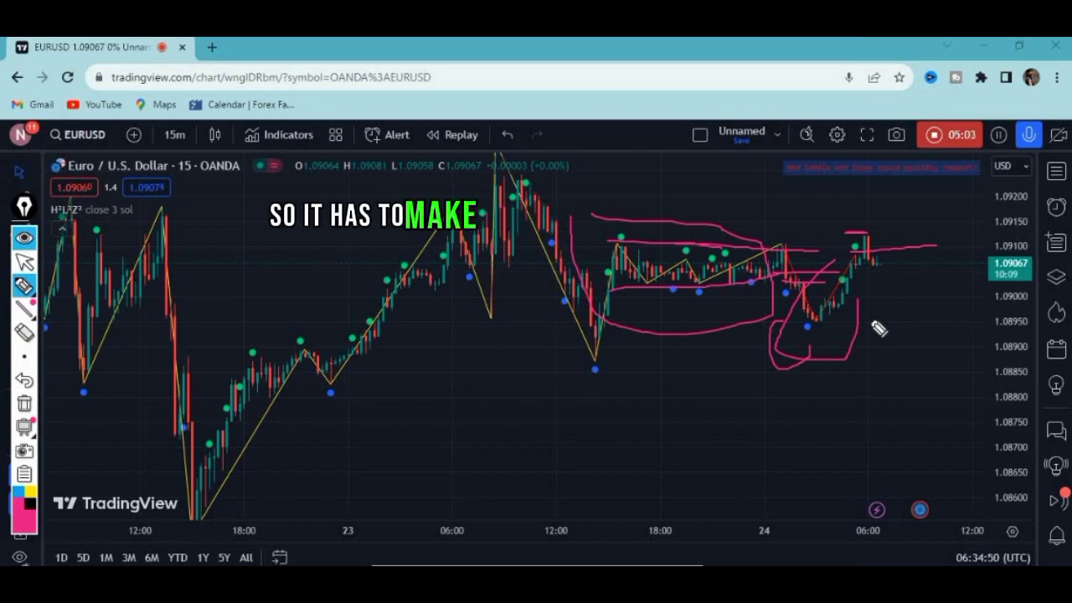
left_click_drag(880, 238, 926, 206)
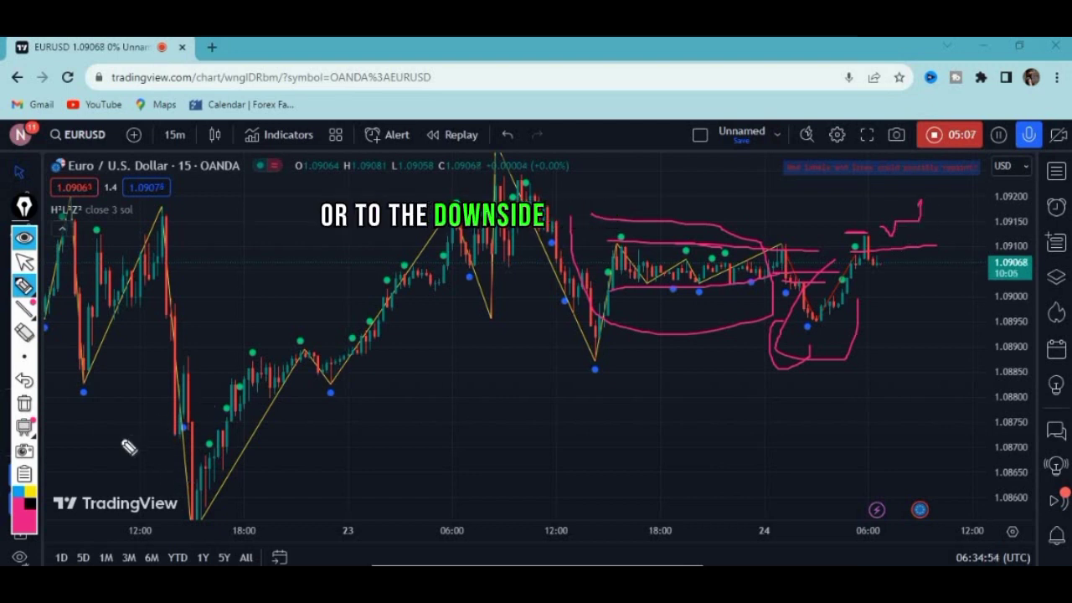
left_click(26, 405)
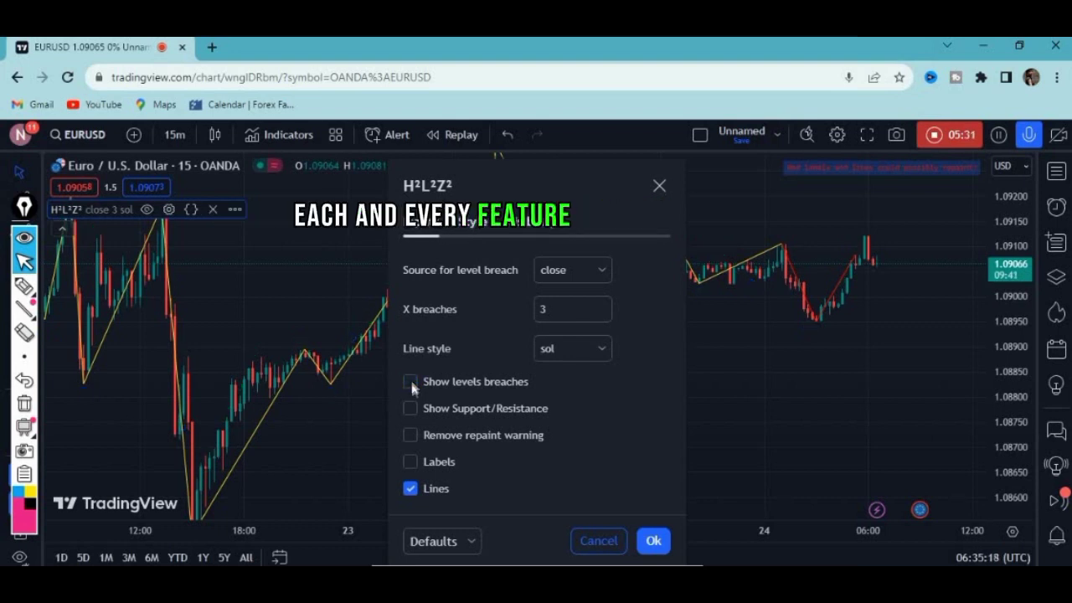
Enable Show Support/Resistance in the H²L²Z² indicator's inputs and apply the change.
left_click(410, 409)
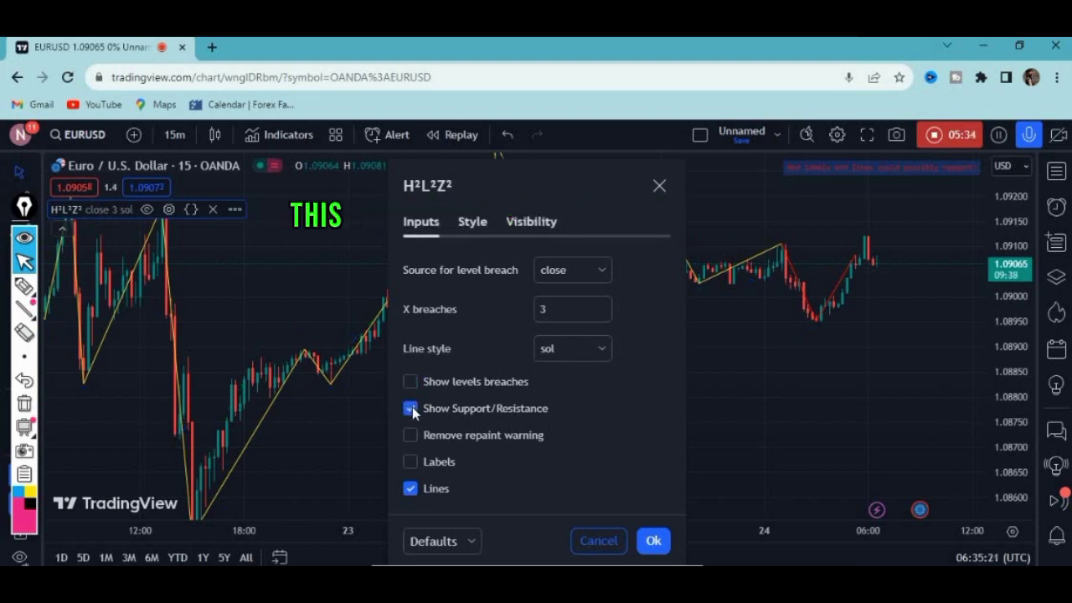
left_click(654, 541)
Draw a pen arrow toward the red resistance line and mark the zigzag's swing highs and lows on the chart.
left_click_drag(726, 368, 632, 364)
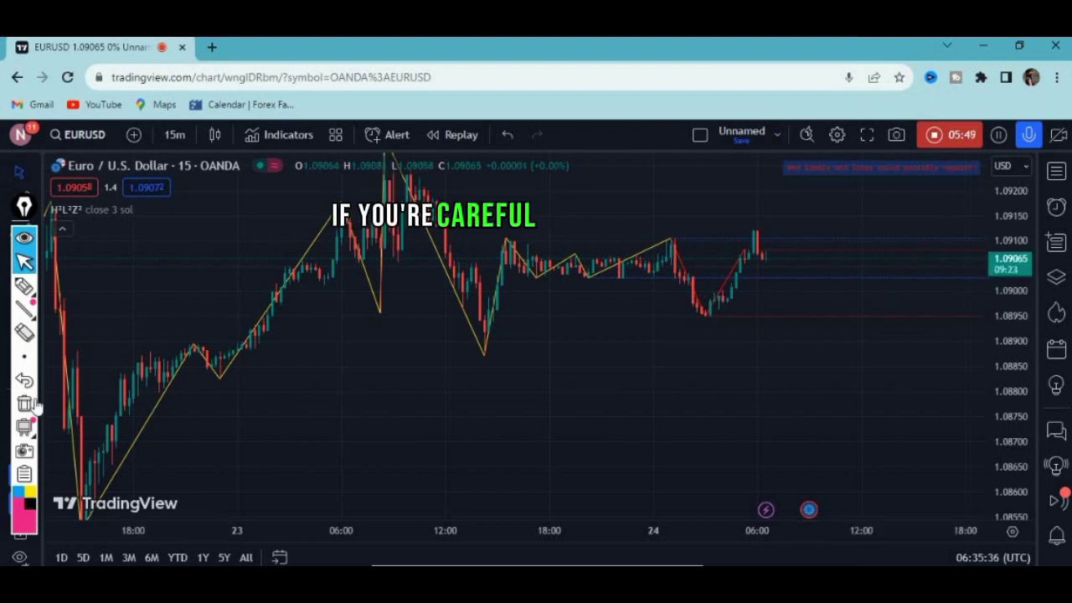
left_click(23, 286)
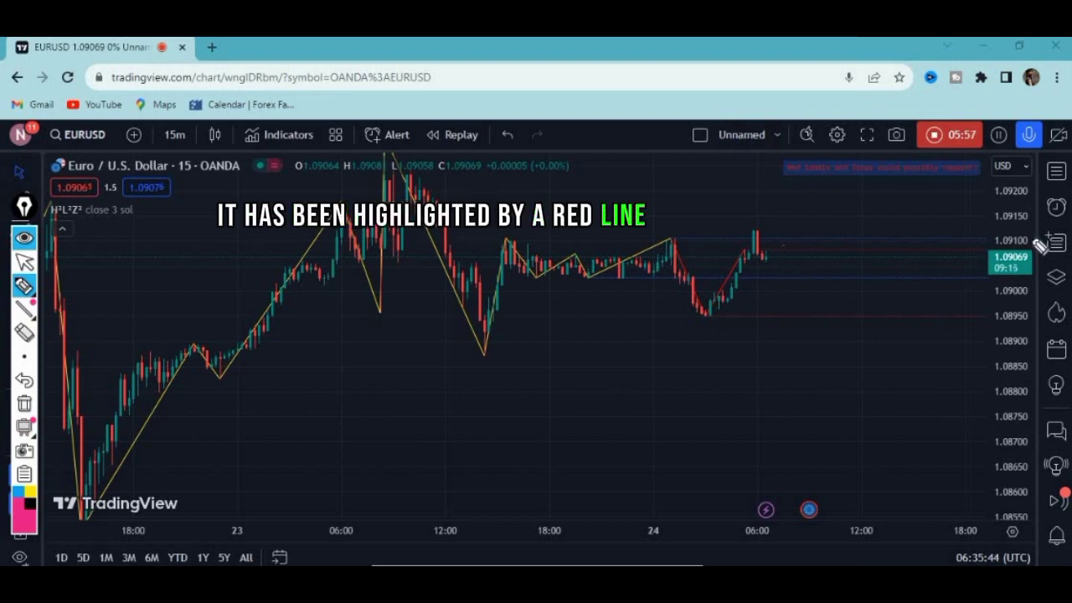
left_click_drag(850, 169, 812, 222)
left_click_drag(854, 209, 916, 188)
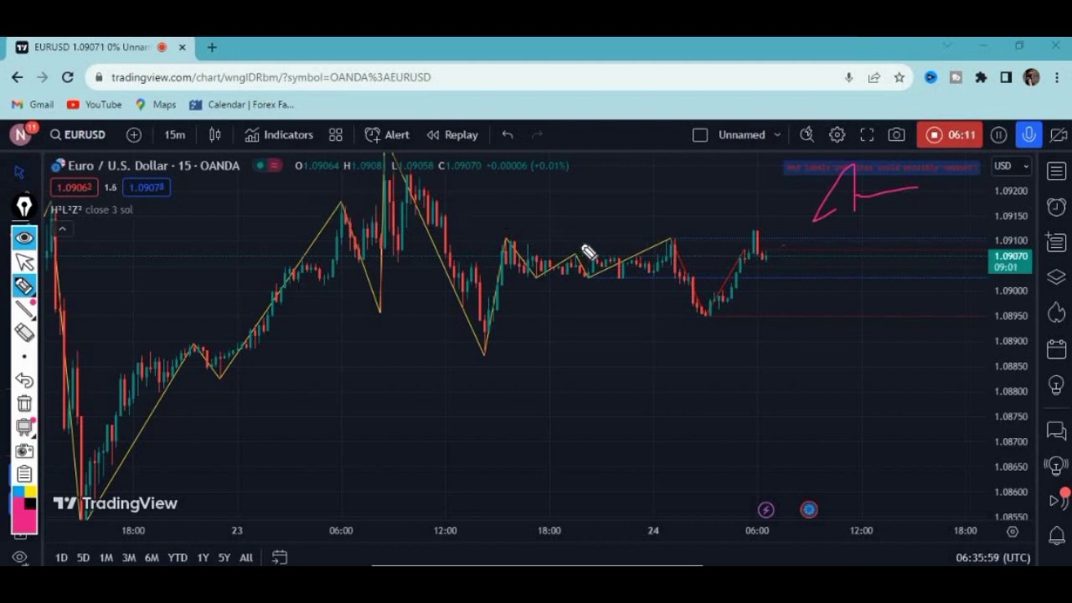
left_click_drag(584, 246, 581, 253)
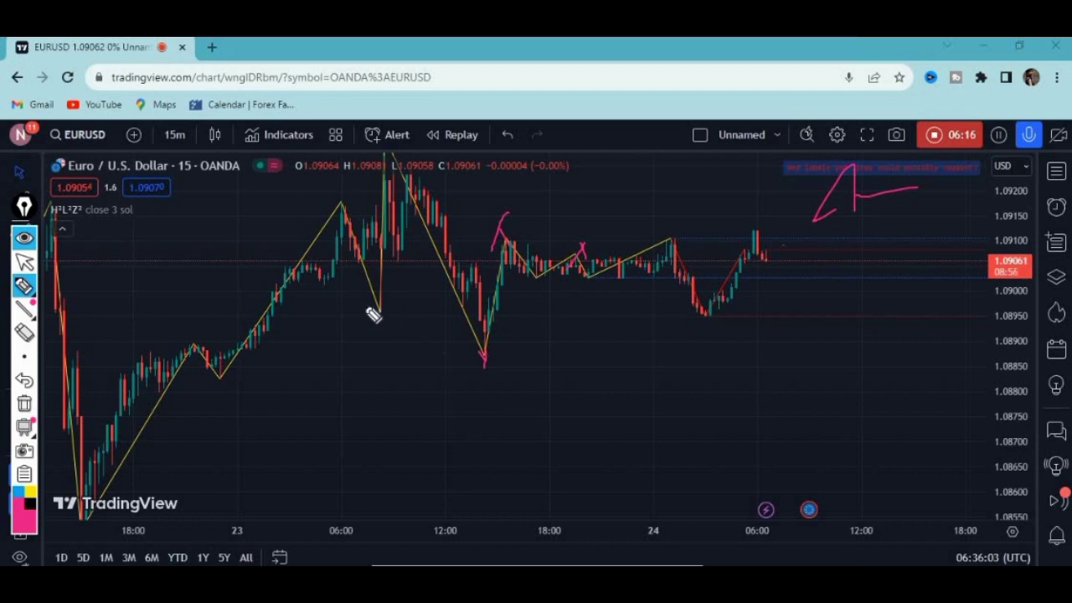
left_click_drag(383, 315, 387, 308)
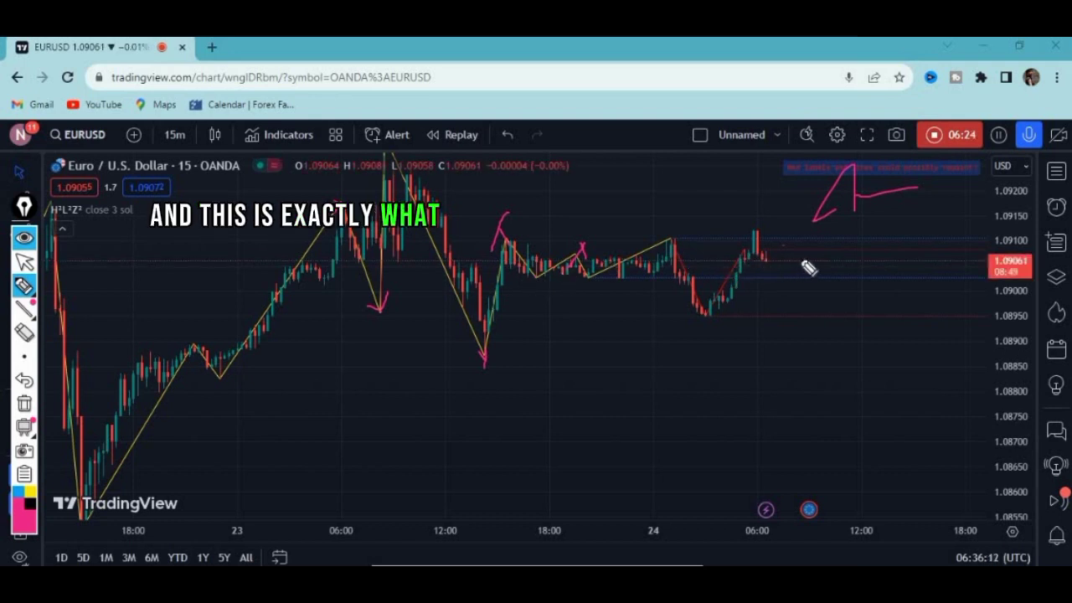
left_click_drag(596, 241, 616, 252)
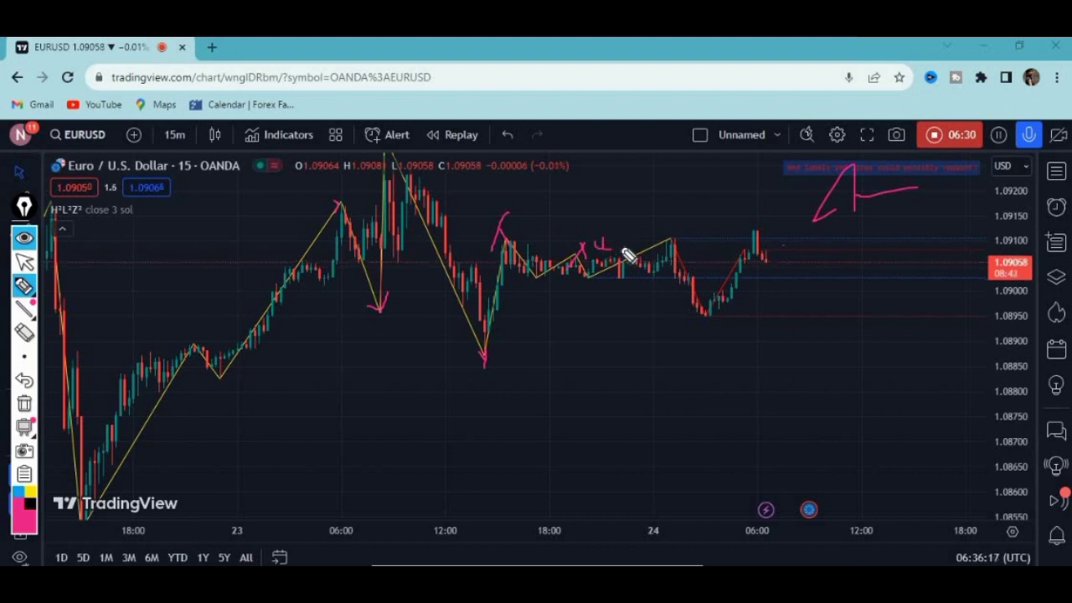
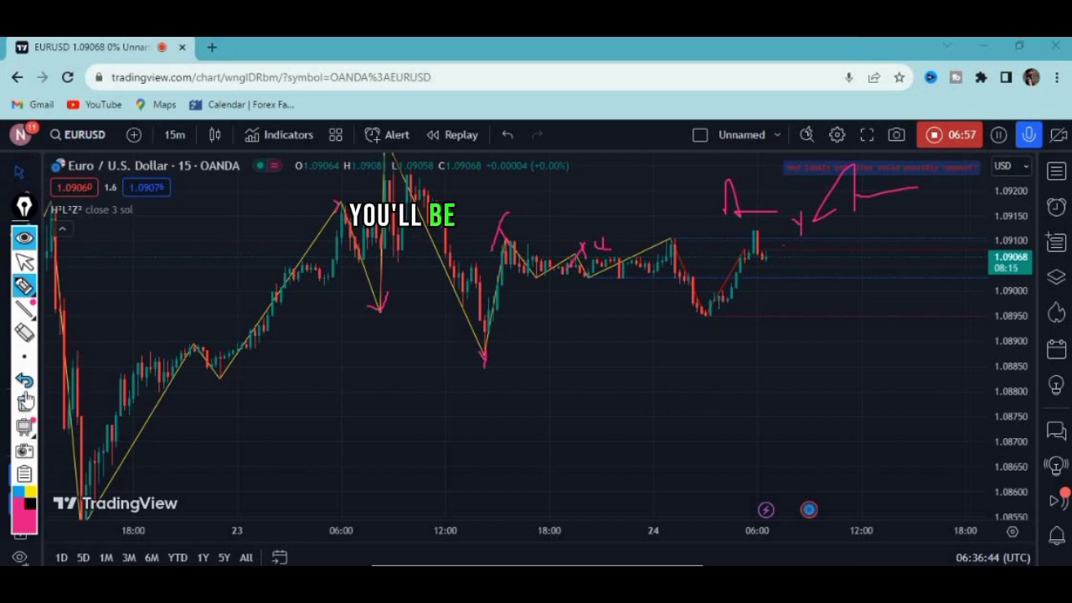
Enable Show levels breaches in the H²L²Z² indicator's inputs and apply the change.
left_click(23, 241)
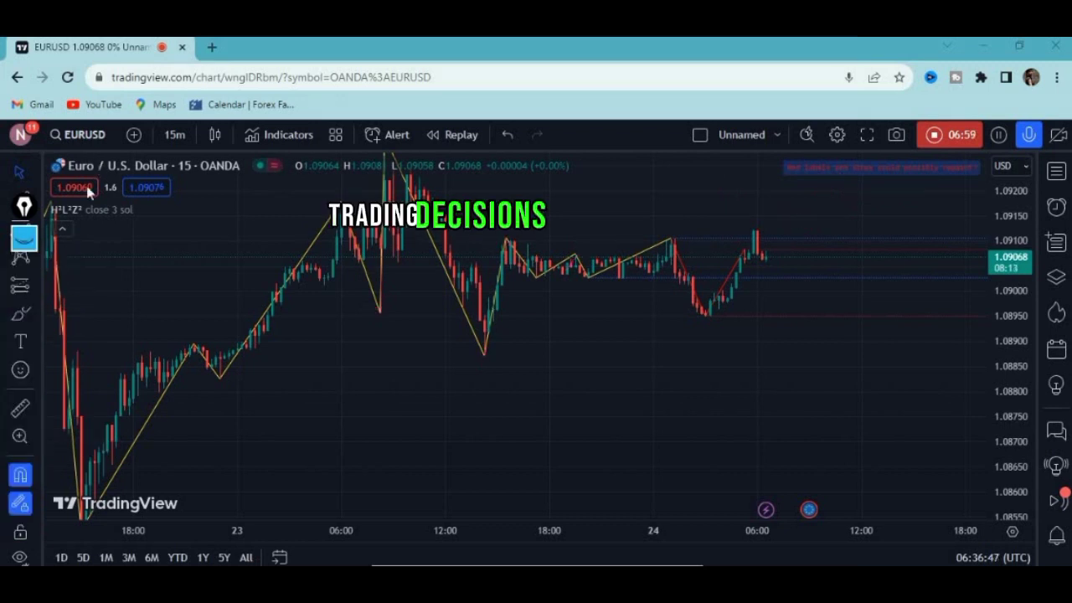
mouse_move(134, 211)
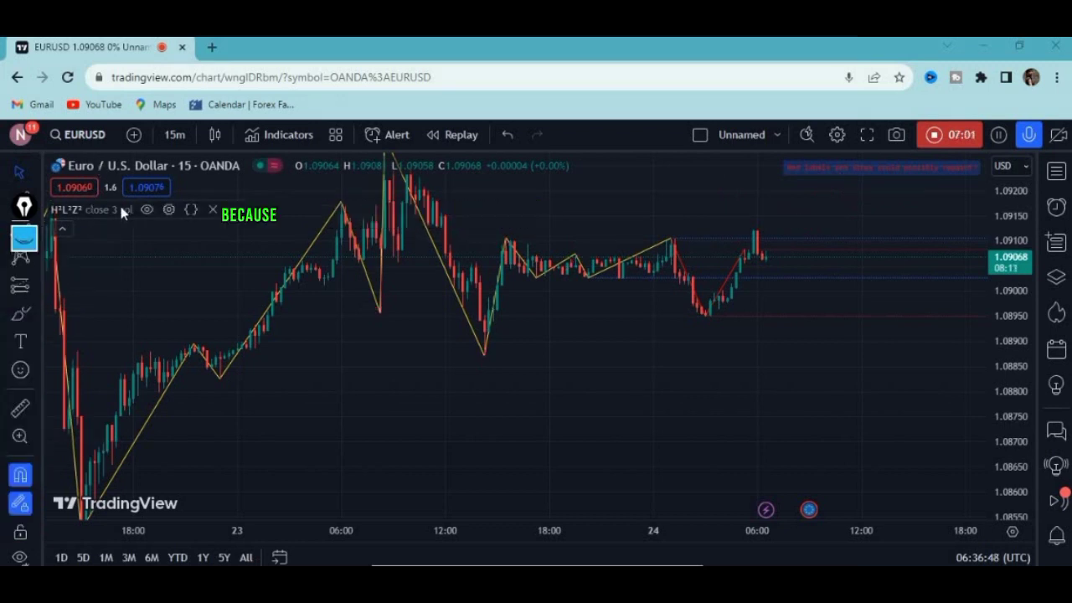
left_click(168, 209)
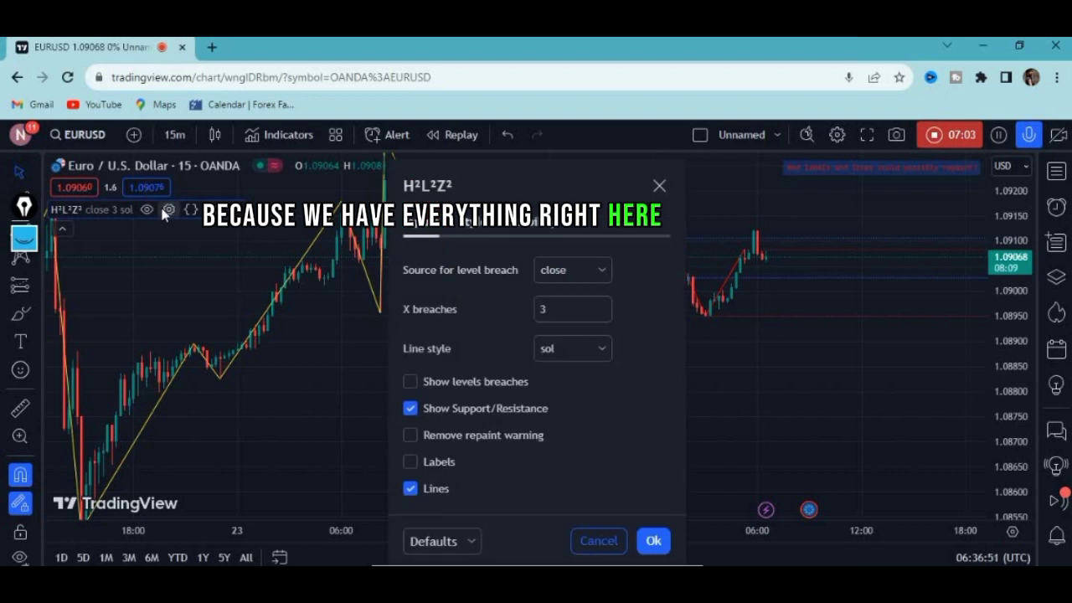
left_click(409, 381)
left_click(653, 541)
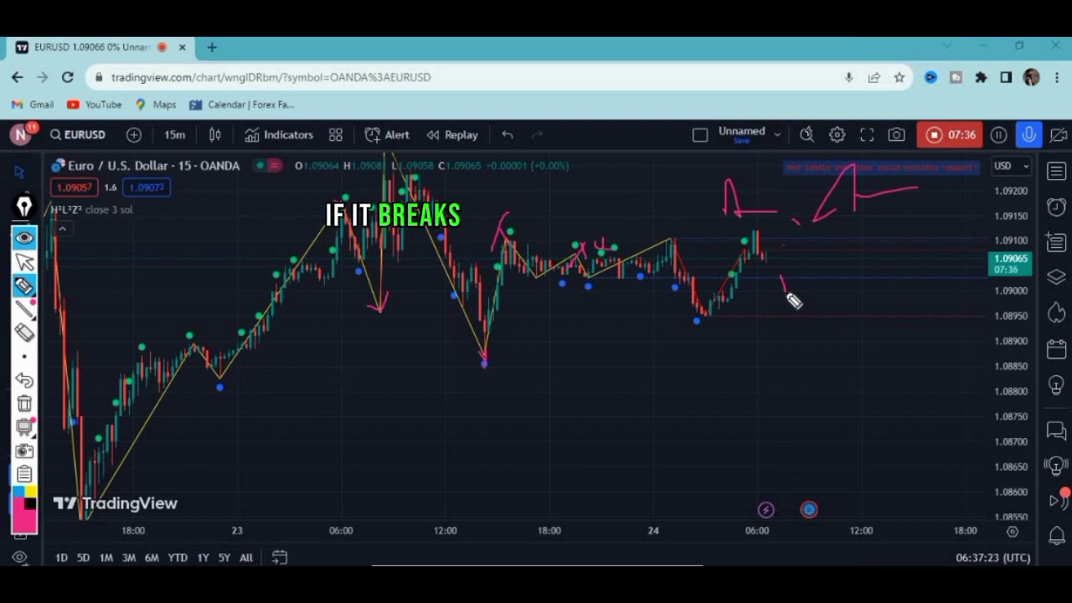
Draw a stepped downward pen arrow below the support line, circle the latest upswing, and clear all marks.
mouse_move(791, 297)
left_mouse_down()
mouse_move(873, 434)
mouse_move(877, 470)
mouse_move(904, 432)
left_mouse_up()
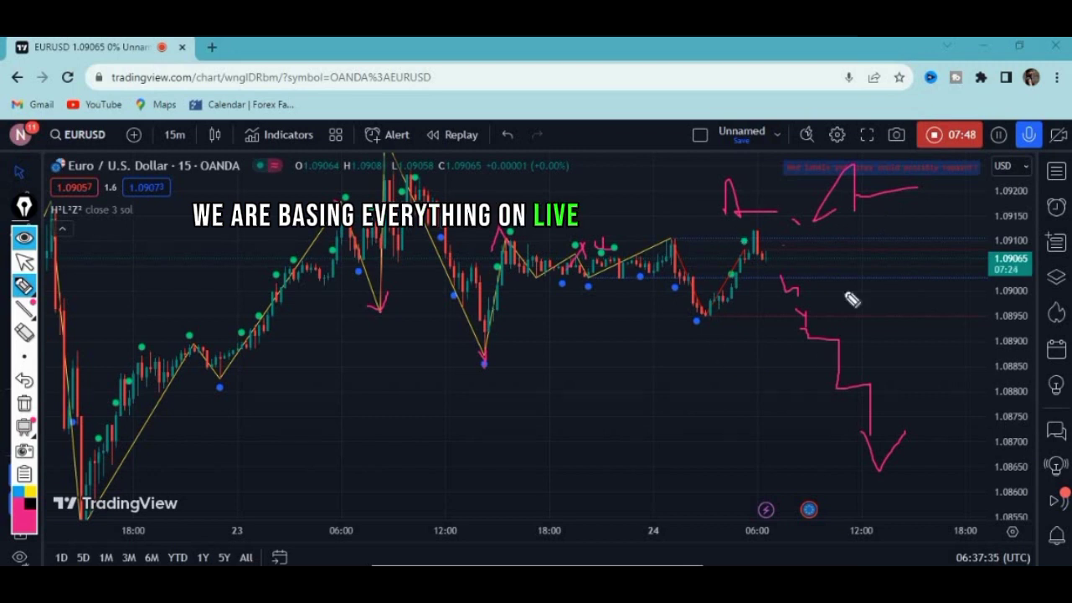
mouse_move(754, 206)
left_mouse_down()
mouse_move(725, 333)
mouse_move(767, 251)
left_mouse_up()
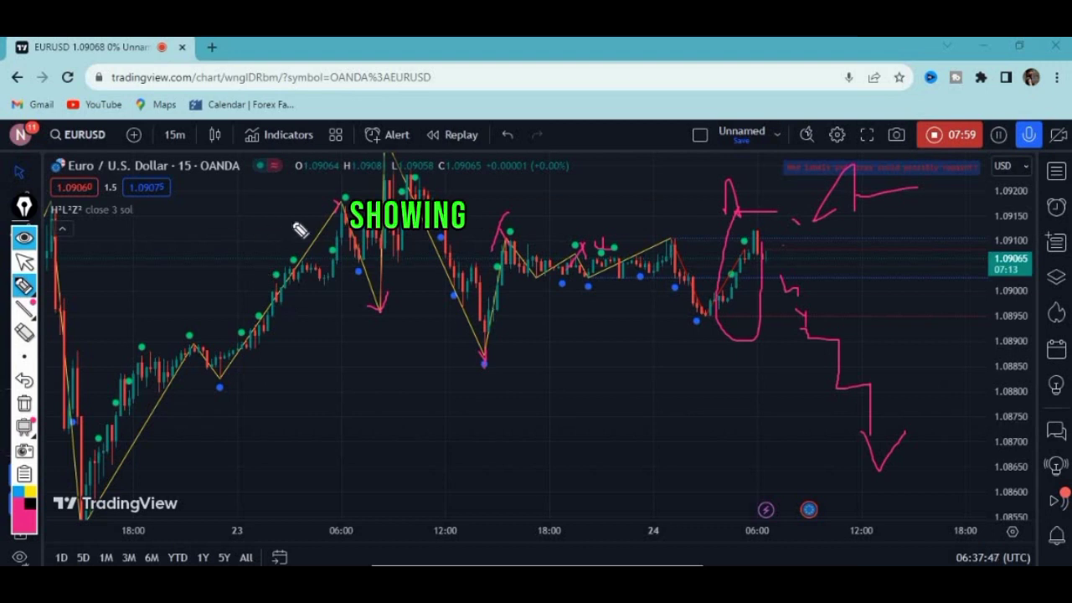
left_click(25, 426)
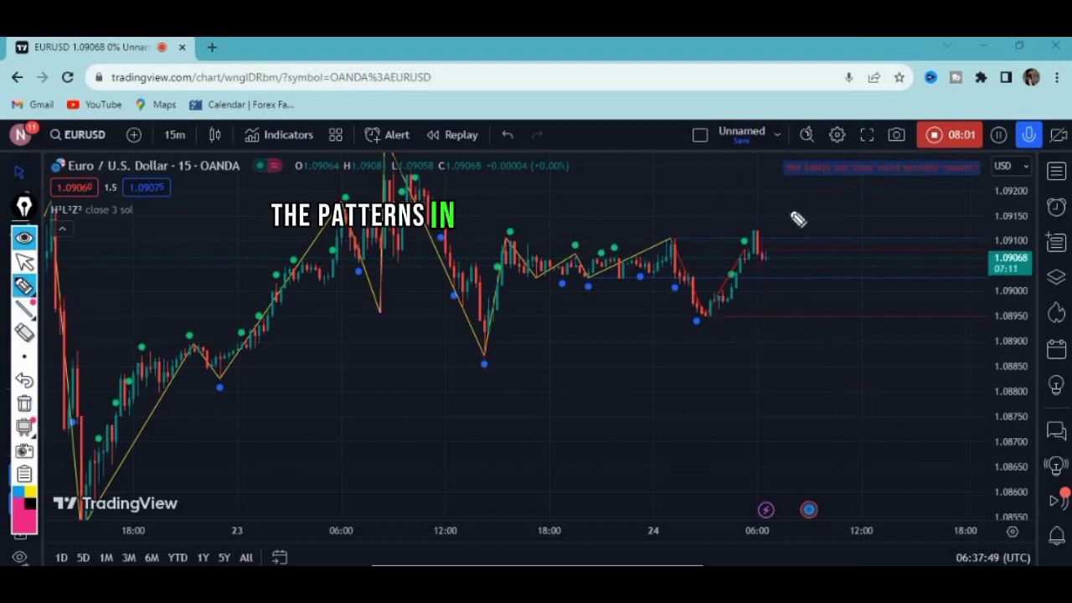
Draw horizontal pen lines from the recent zigzag swing high and the three earlier swing lows toward the current price.
left_click_drag(668, 240, 737, 240)
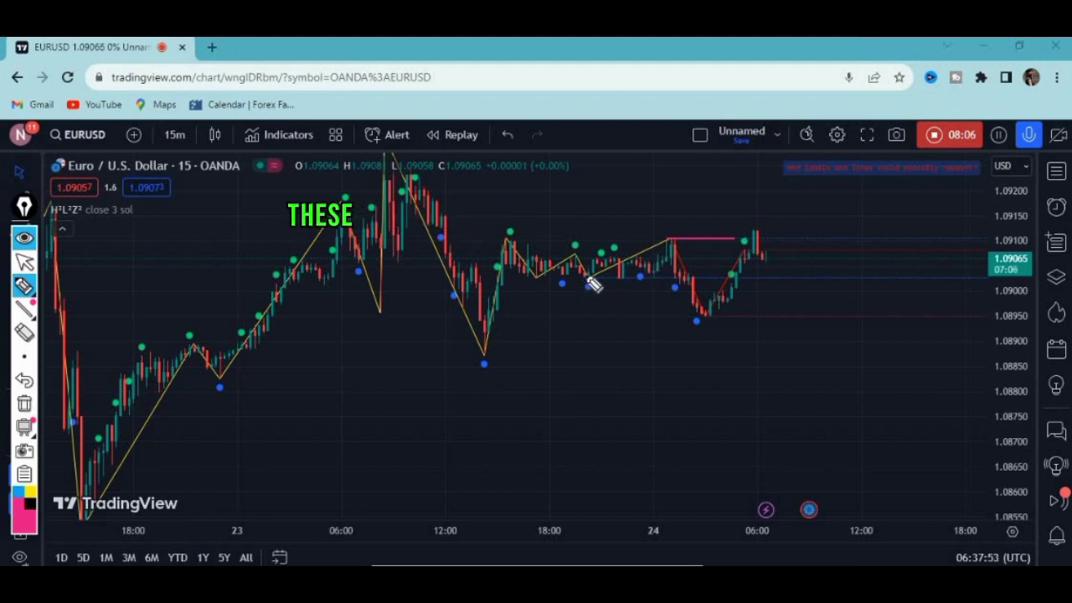
left_click_drag(586, 276, 732, 273)
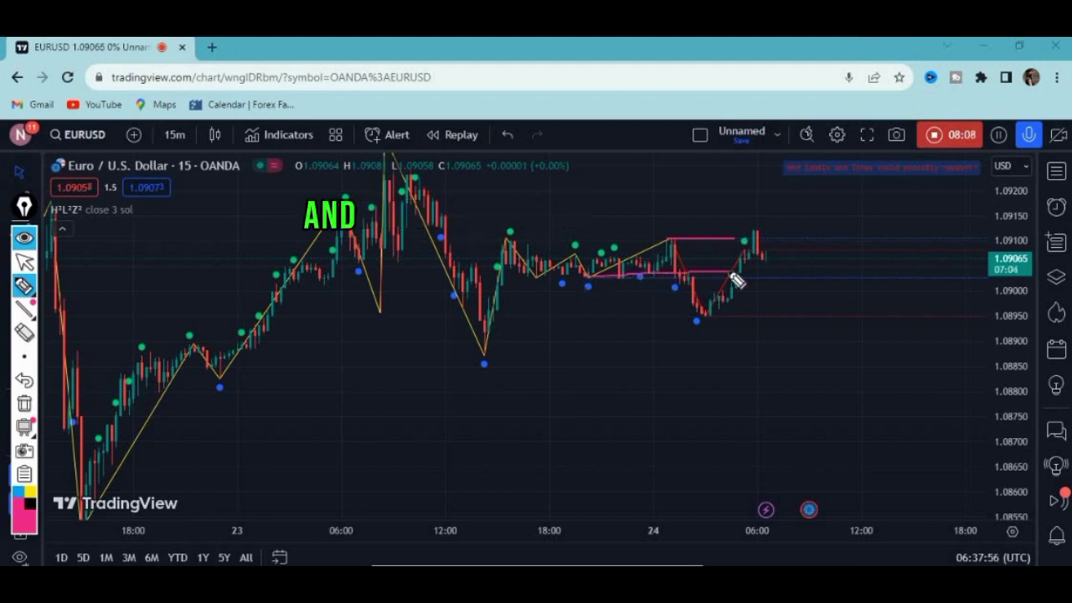
left_click_drag(490, 355, 752, 360)
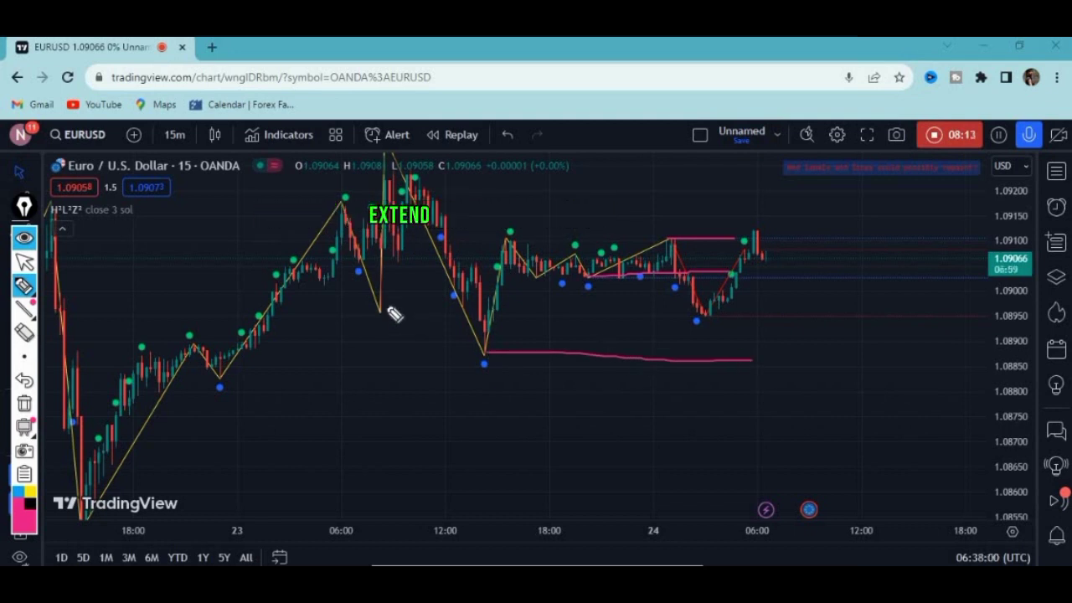
left_click_drag(387, 309, 707, 319)
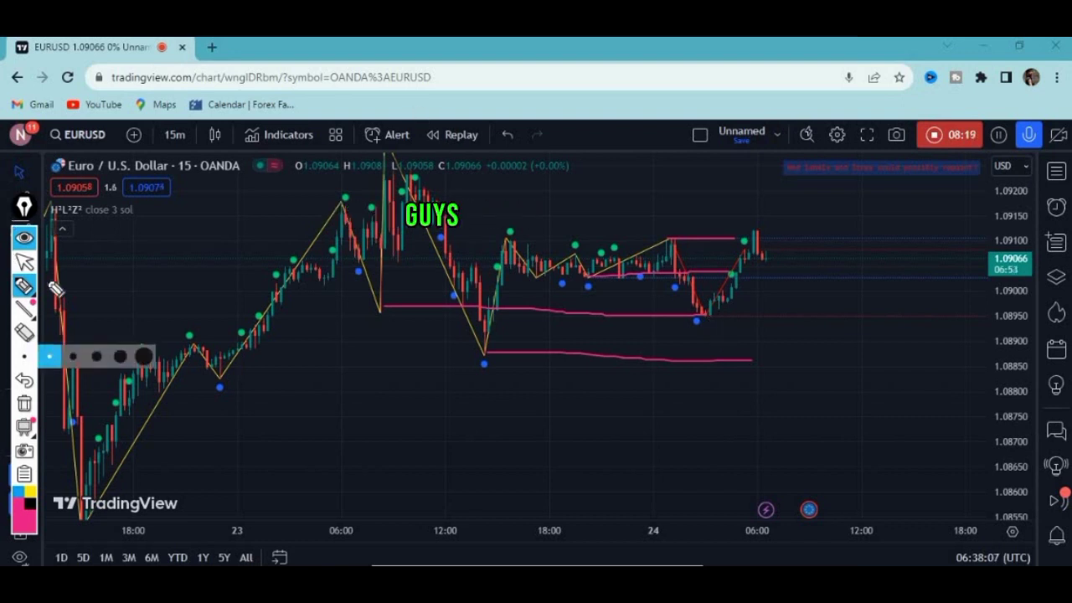
Disable Show levels breaches and Show Support/Resistance in the H²L²Z² inputs, and draw a pen arrow to the repaint warning.
left_click(24, 261)
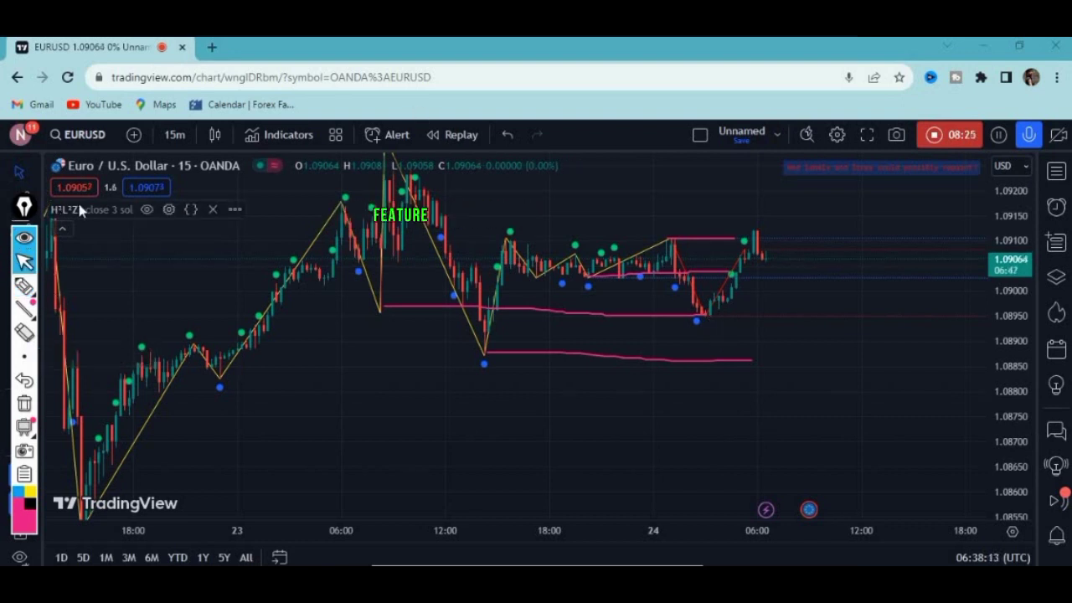
left_click(168, 209)
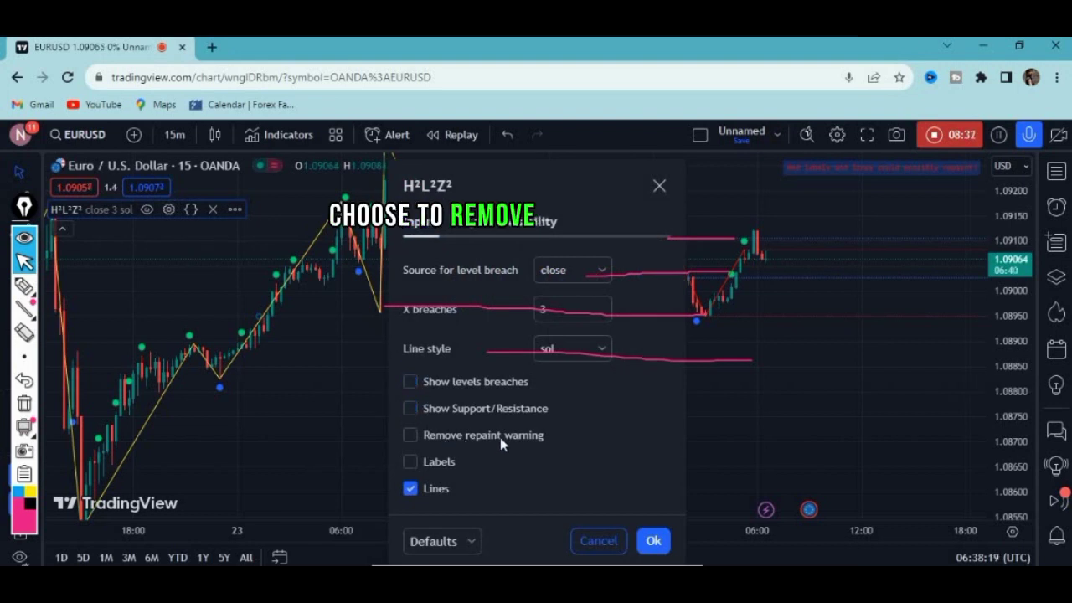
left_click(24, 285)
mouse_move(850, 205)
left_mouse_down()
mouse_move(868, 270)
mouse_move(885, 213)
mouse_move(871, 196)
left_mouse_up()
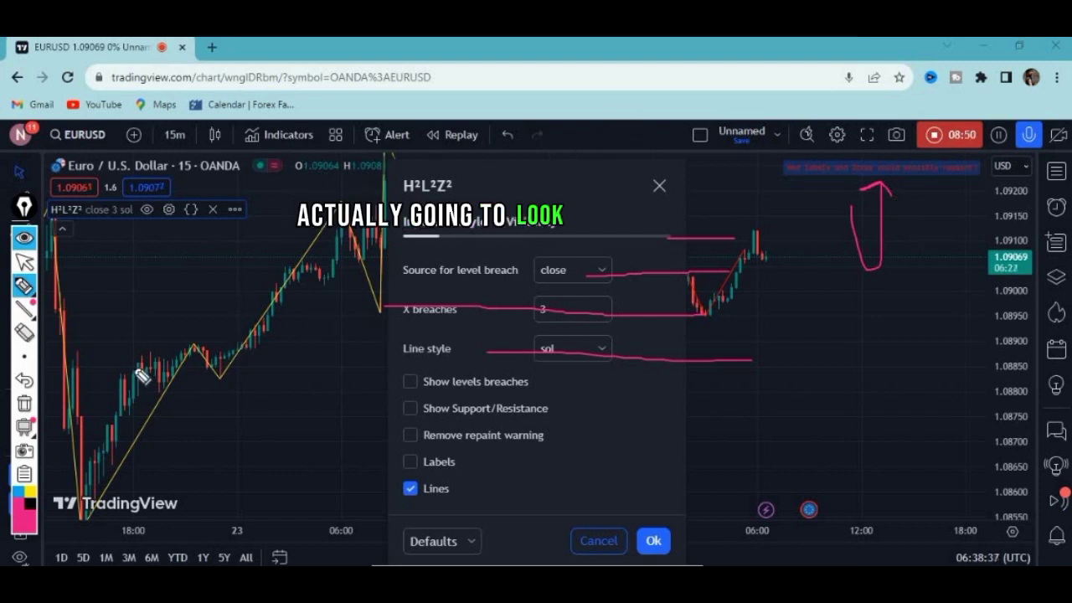
Clear all pen marks and enable Labels in the H²L²Z² indicator's inputs.
left_click(24, 404)
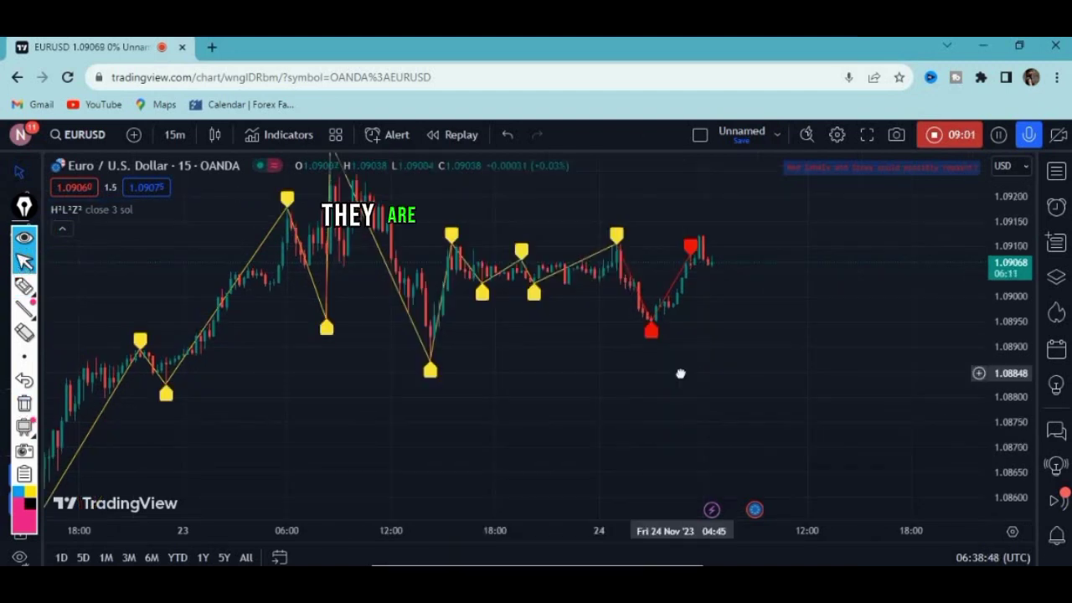
left_click_drag(679, 373, 684, 381)
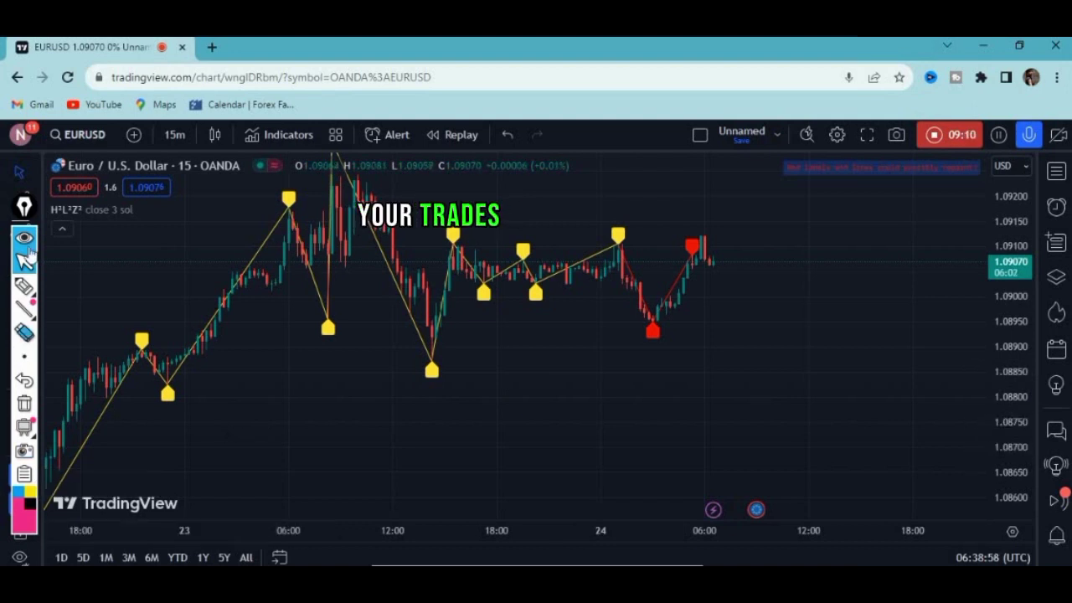
Draw pen lines from the yellow-labelled 23 November swing high and lows, and outline the latest red-labelled swing.
left_click(23, 287)
left_click_drag(431, 362, 538, 366)
left_click_drag(332, 323, 460, 310)
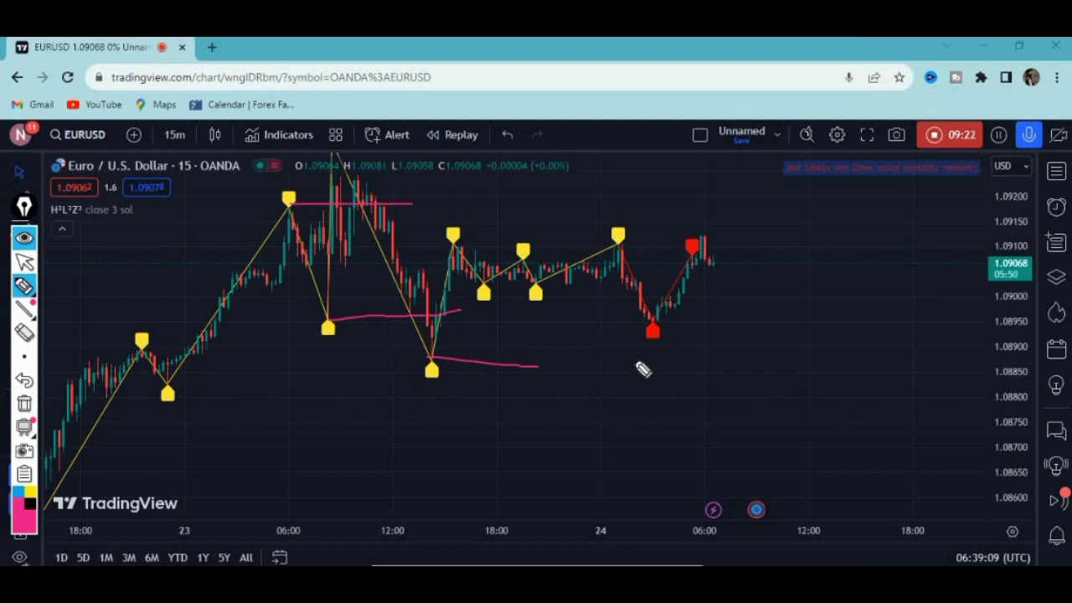
mouse_move(692, 239)
left_mouse_down()
mouse_move(646, 299)
mouse_move(657, 362)
mouse_move(691, 315)
left_mouse_up()
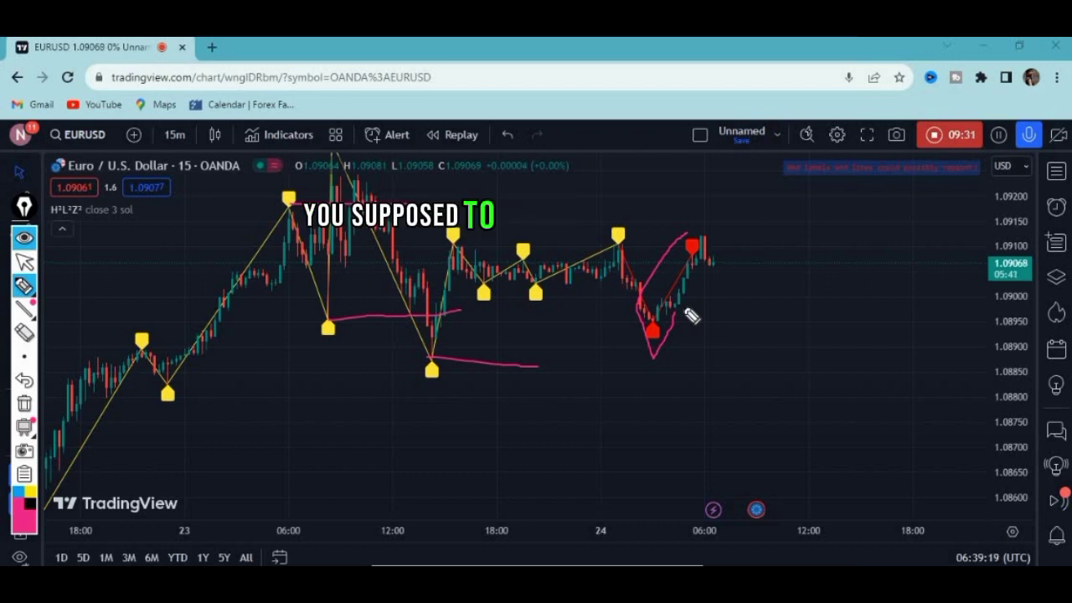
Extend pen lines from the earlier yellow-labelled swings to the latest price, circle the red swing with an arrow back, and clear all marks.
left_click_drag(617, 243, 697, 242)
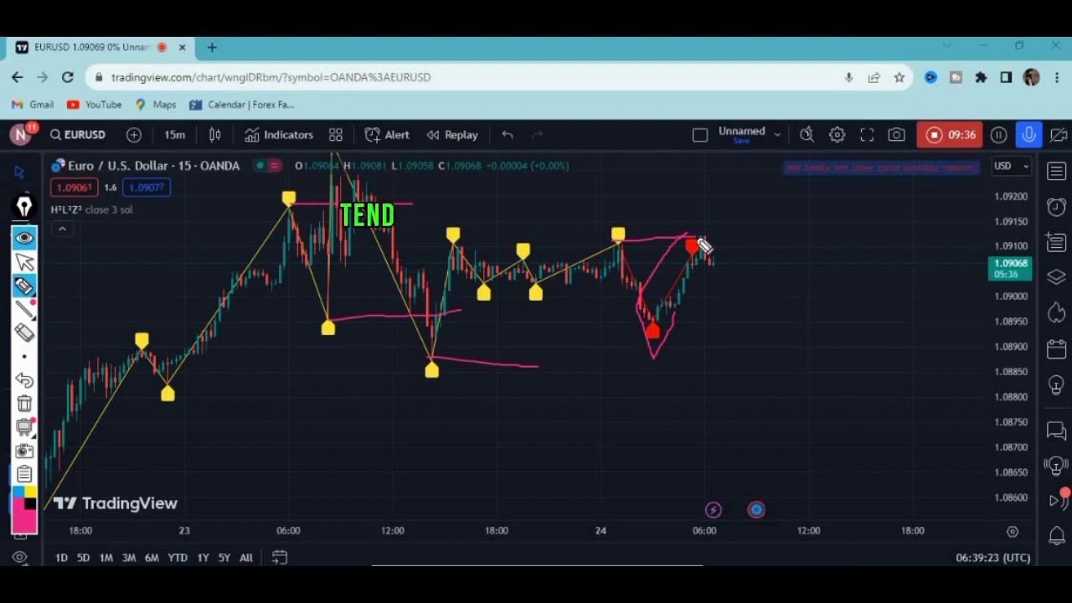
left_click_drag(535, 285, 703, 278)
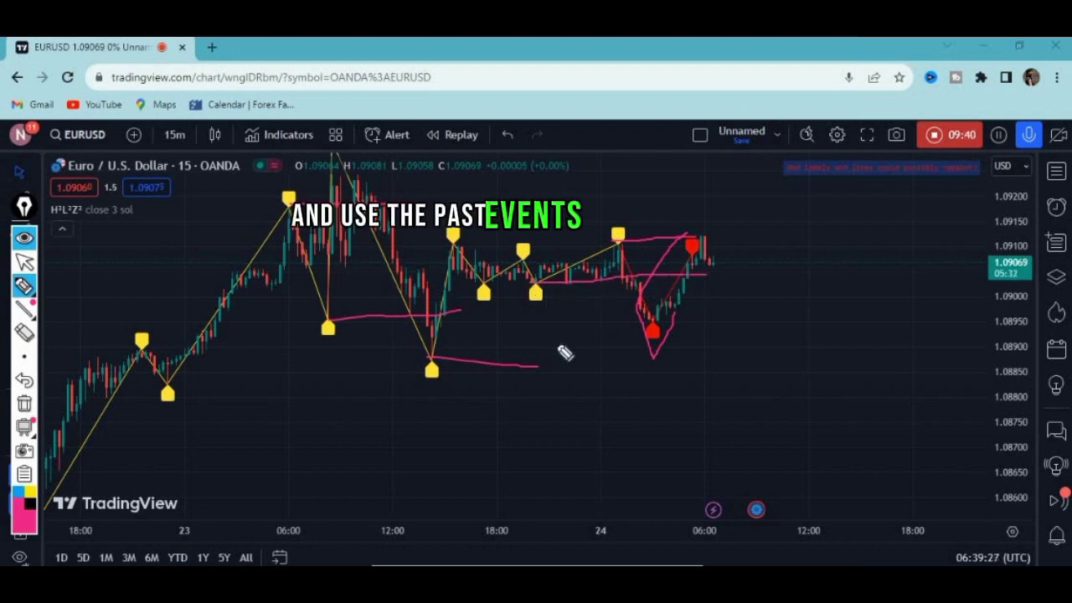
left_click_drag(430, 361, 771, 347)
left_click_drag(434, 318, 741, 316)
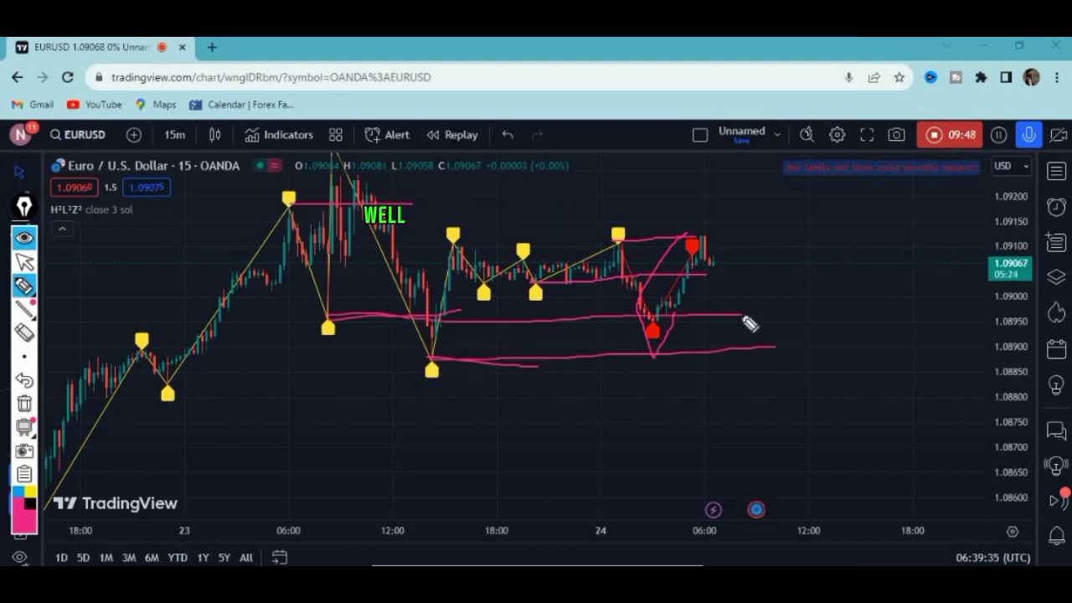
mouse_move(719, 182)
left_mouse_down()
mouse_move(625, 339)
mouse_move(720, 347)
mouse_move(713, 242)
mouse_move(650, 210)
mouse_move(540, 209)
mouse_move(517, 222)
mouse_move(520, 240)
mouse_move(544, 236)
left_mouse_up()
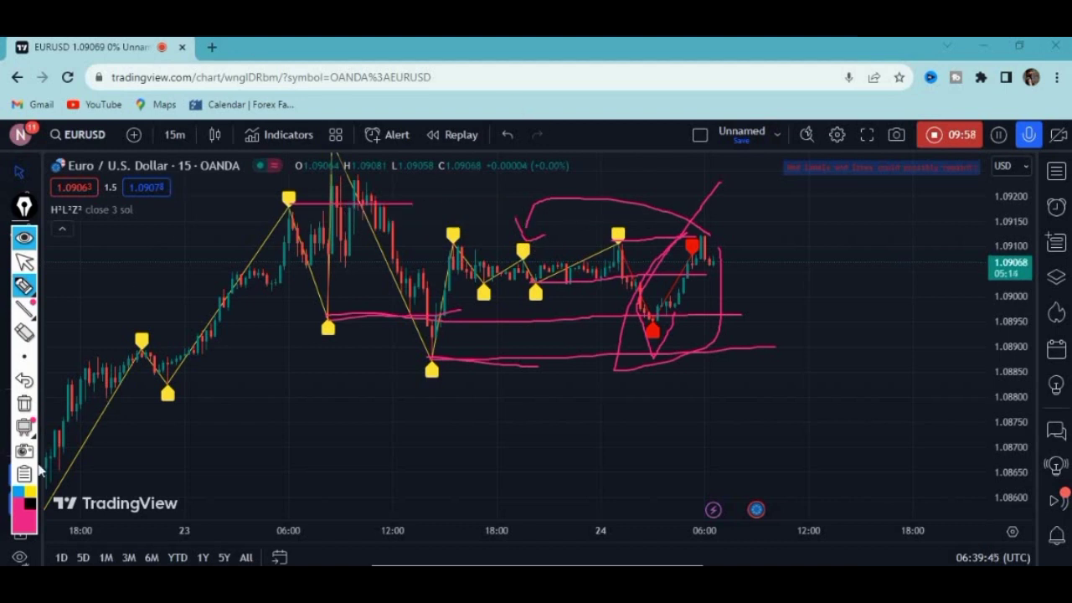
left_click(24, 404)
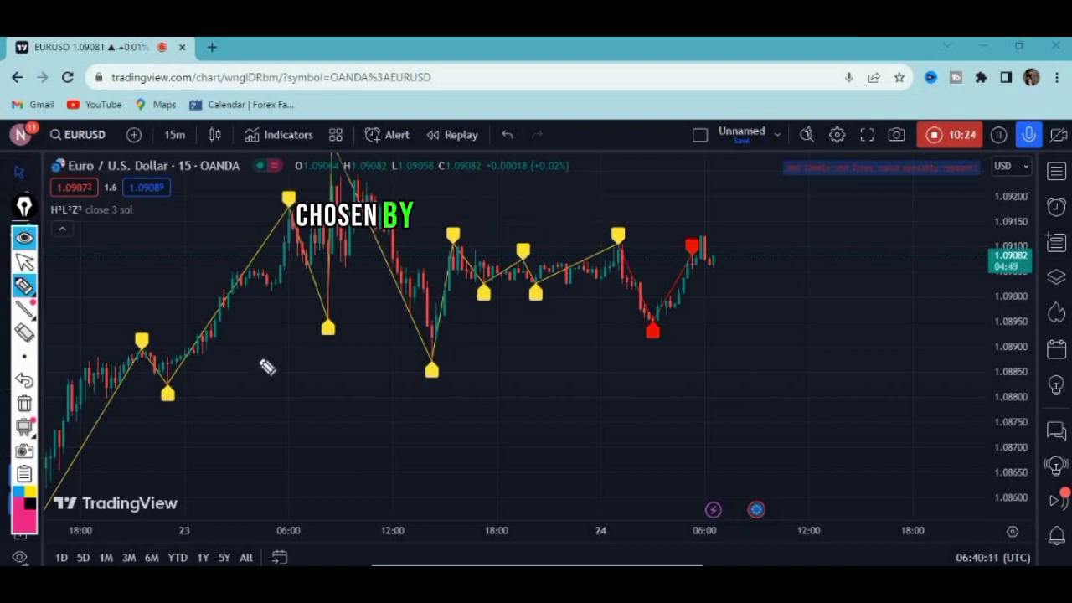
Circle the small labelled pullback just before 23 November with the pen, and clear the mark.
left_click(25, 265)
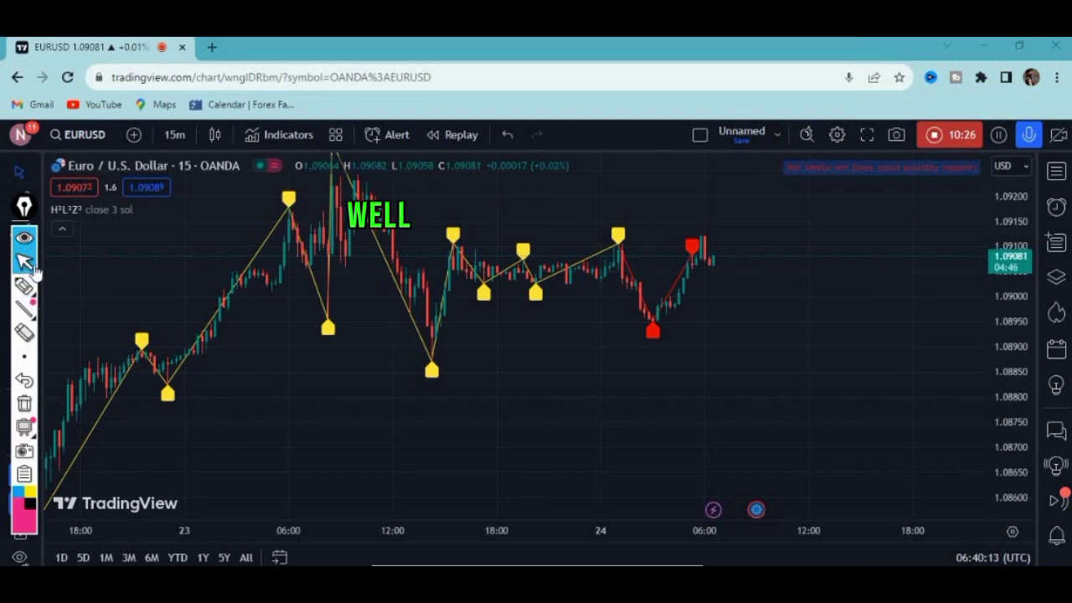
left_click_drag(276, 293, 574, 354)
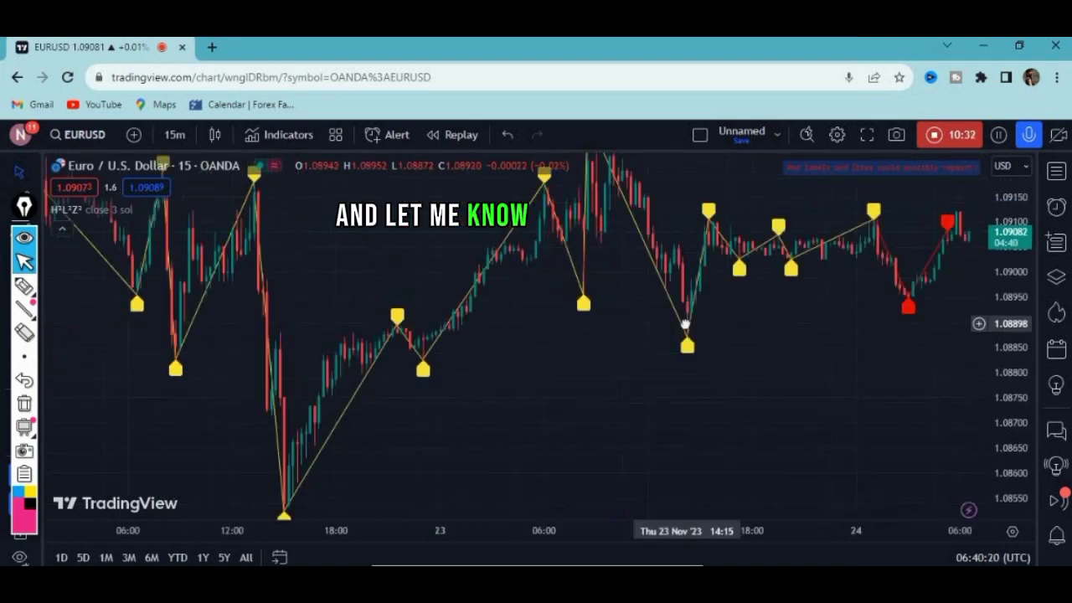
left_click_drag(653, 325, 595, 340)
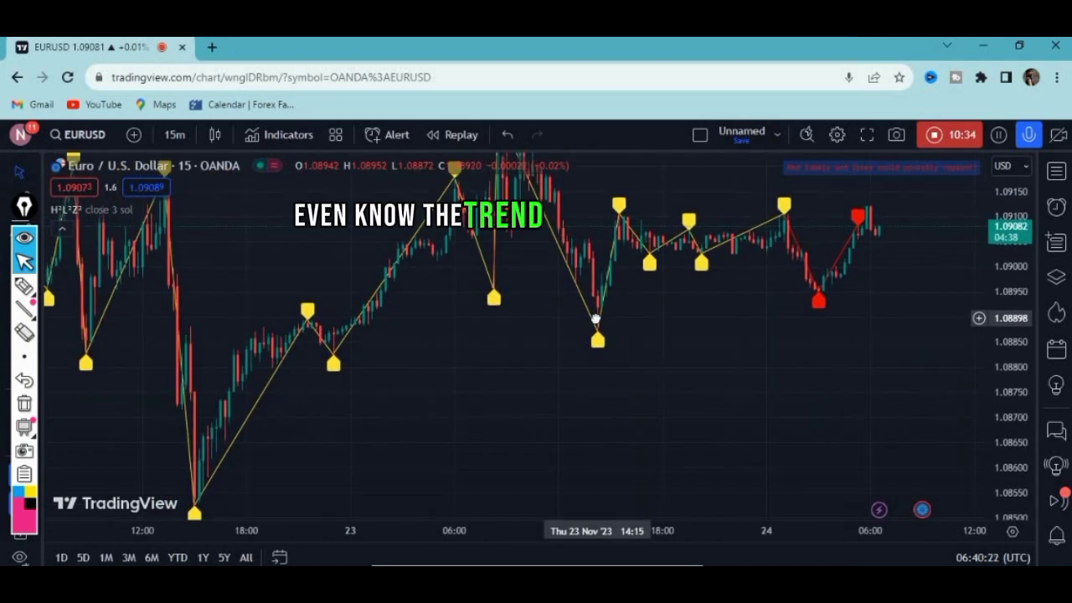
mouse_move(24, 285)
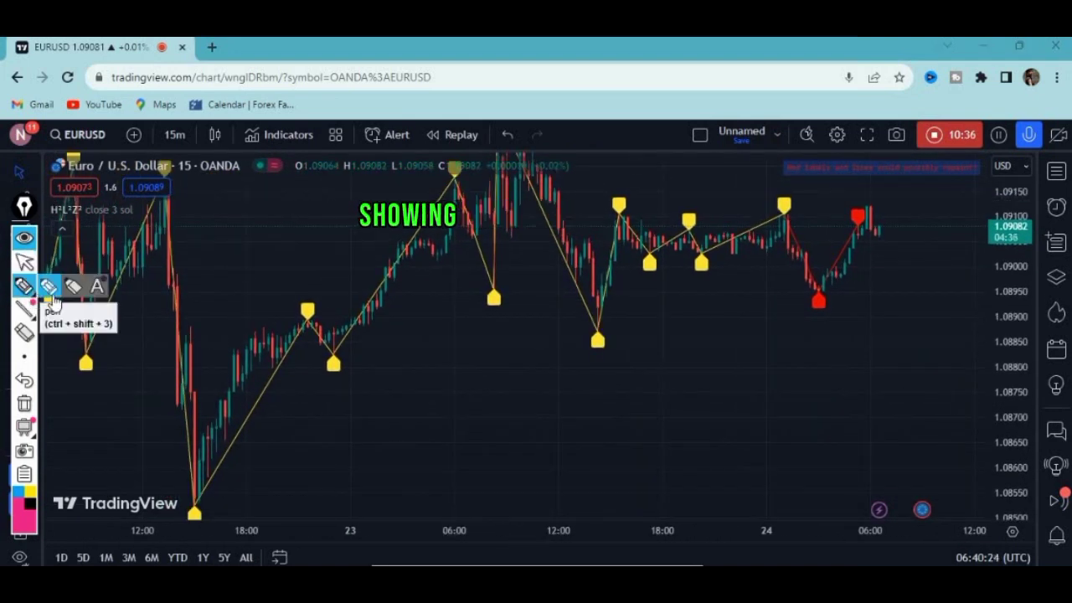
mouse_move(309, 298)
left_mouse_down()
mouse_move(337, 328)
mouse_move(355, 386)
mouse_move(261, 301)
left_mouse_up()
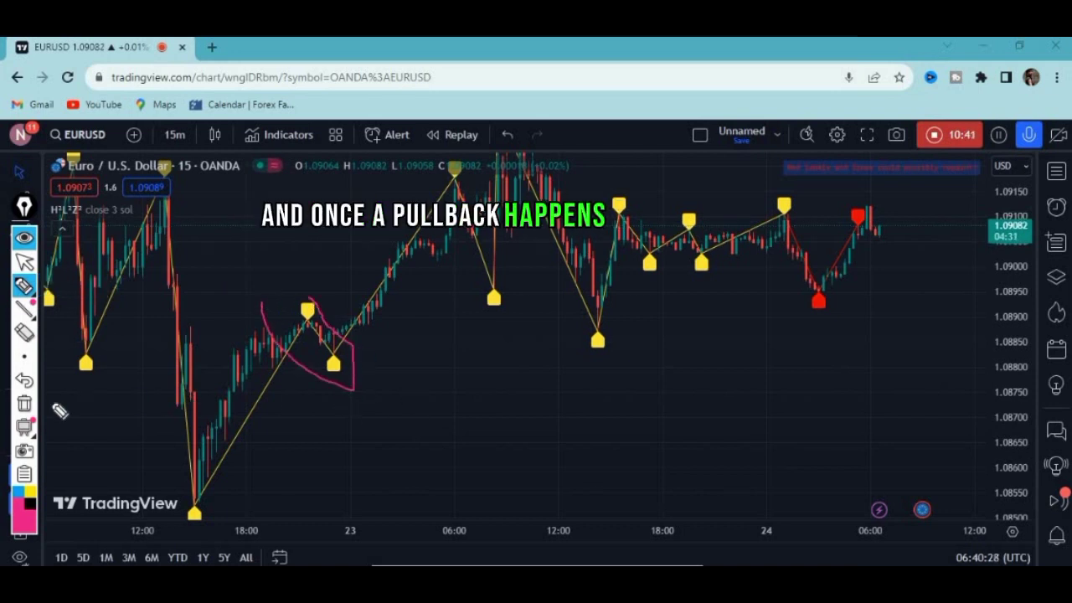
left_click(24, 403)
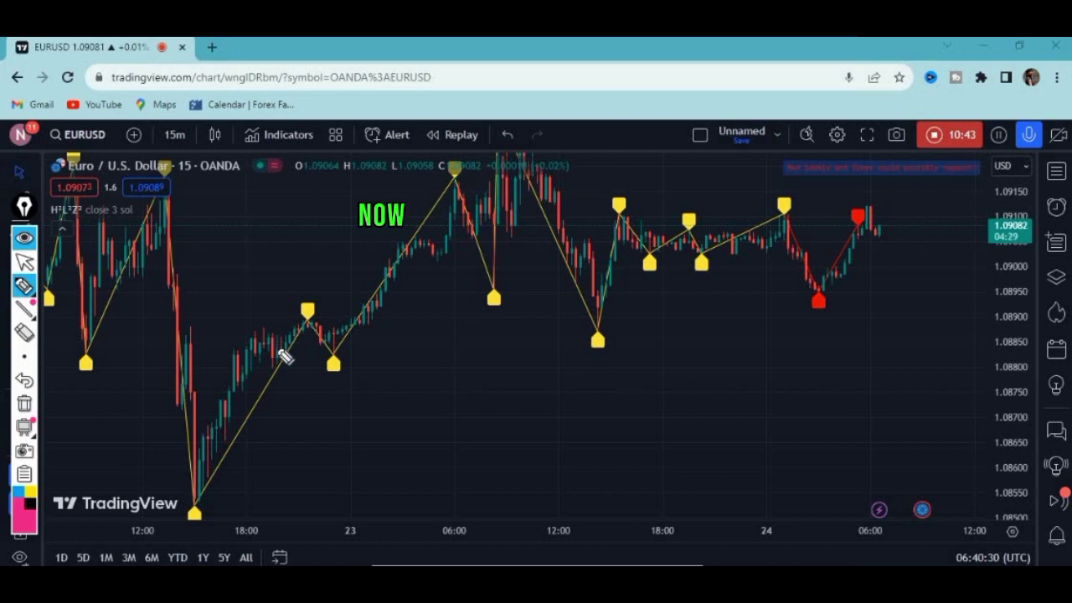
Circle three yellow swing-low labels and the last yellow swing-high label with the pen, and clear all marks.
mouse_move(333, 358)
left_mouse_down()
mouse_move(329, 377)
mouse_move(358, 351)
left_mouse_up()
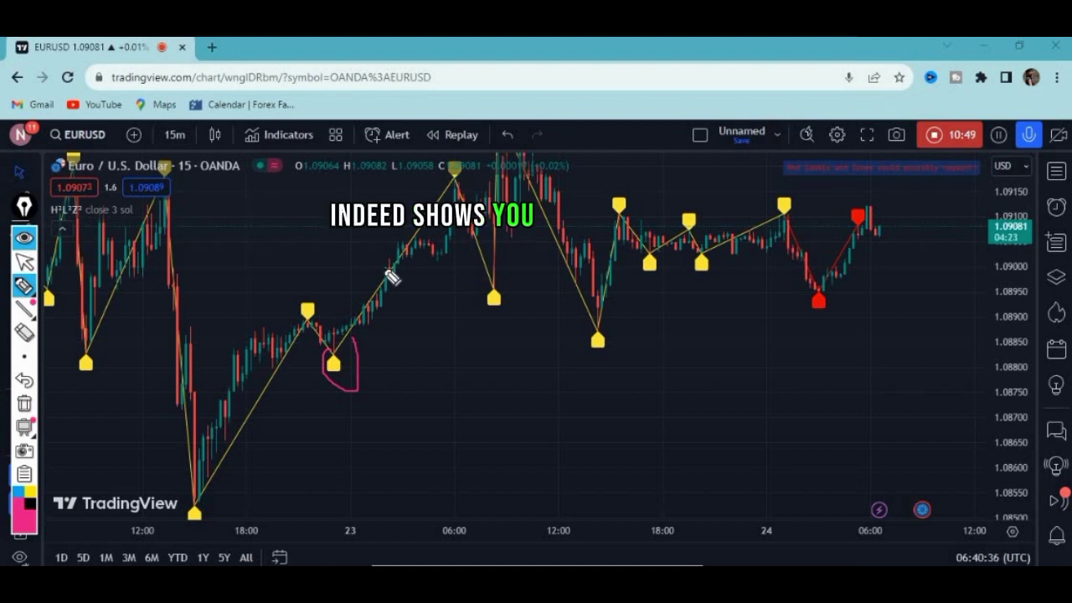
mouse_move(488, 279)
left_mouse_down()
mouse_move(503, 343)
mouse_move(516, 292)
left_mouse_up()
mouse_move(606, 308)
left_mouse_down()
mouse_move(577, 359)
mouse_move(623, 330)
left_mouse_up()
left_click_drag(777, 182, 817, 199)
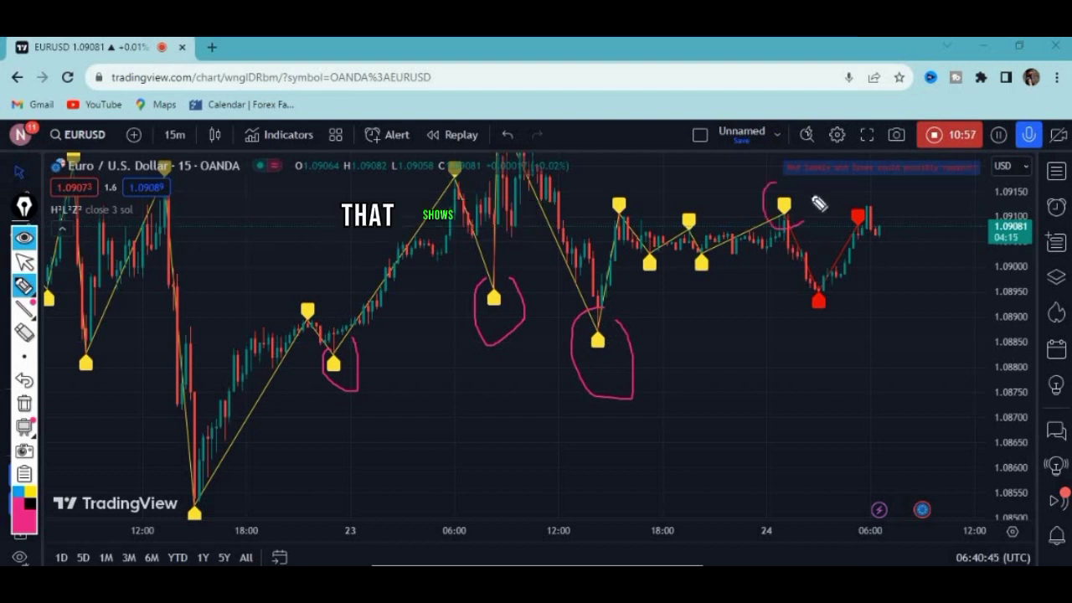
key("ctrl+shift+c")
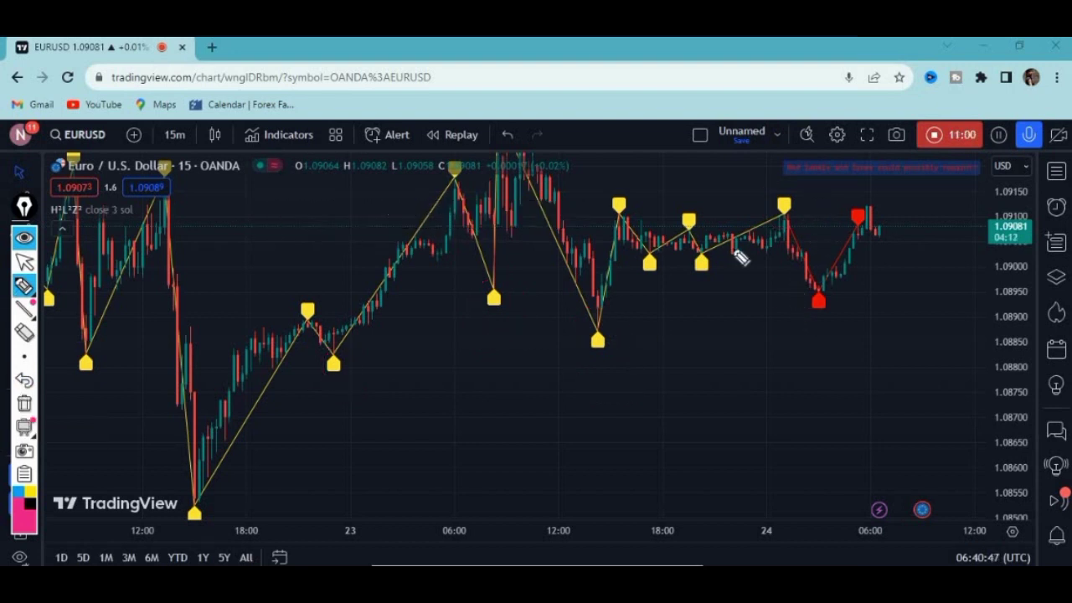
View the EURUSD chart on the 30-minute timeframe, and return it to 15 minutes.
left_click(25, 262)
left_click_drag(702, 288, 645, 353)
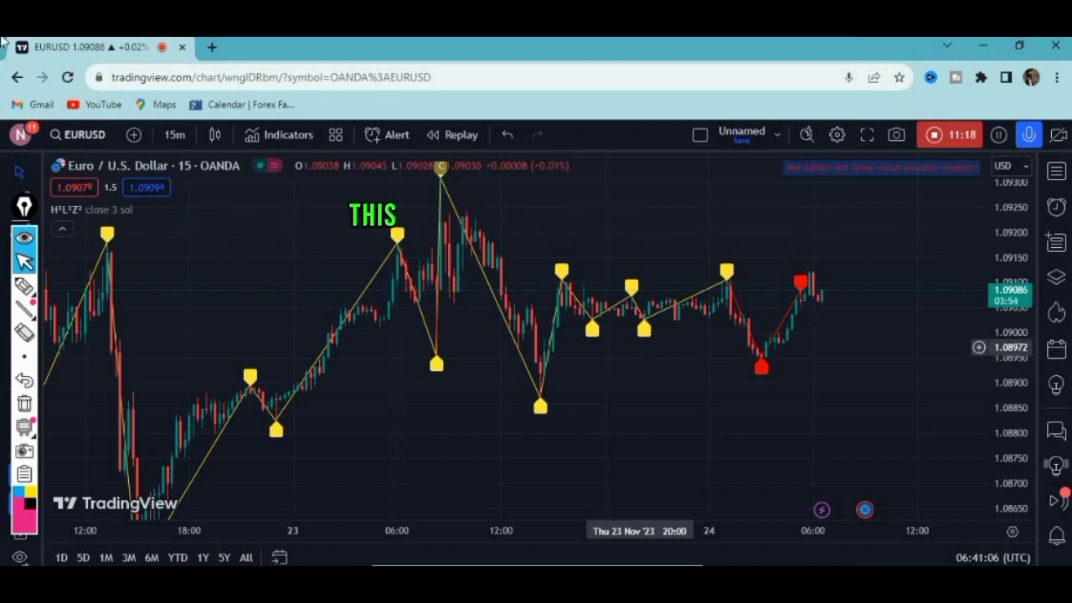
left_click_drag(151, 257, 182, 258)
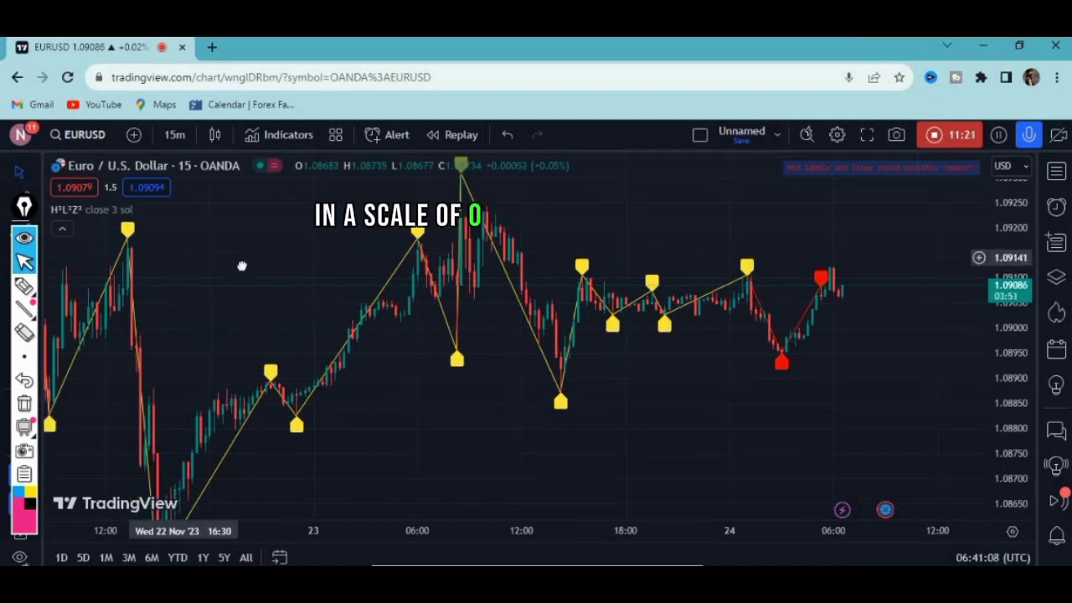
left_click(174, 134)
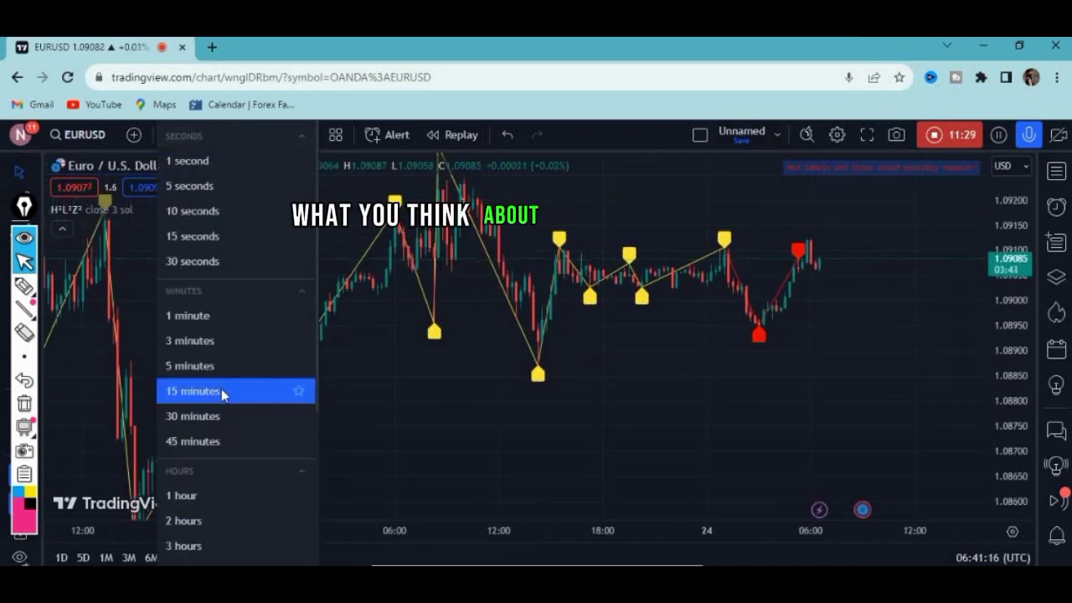
left_click(201, 417)
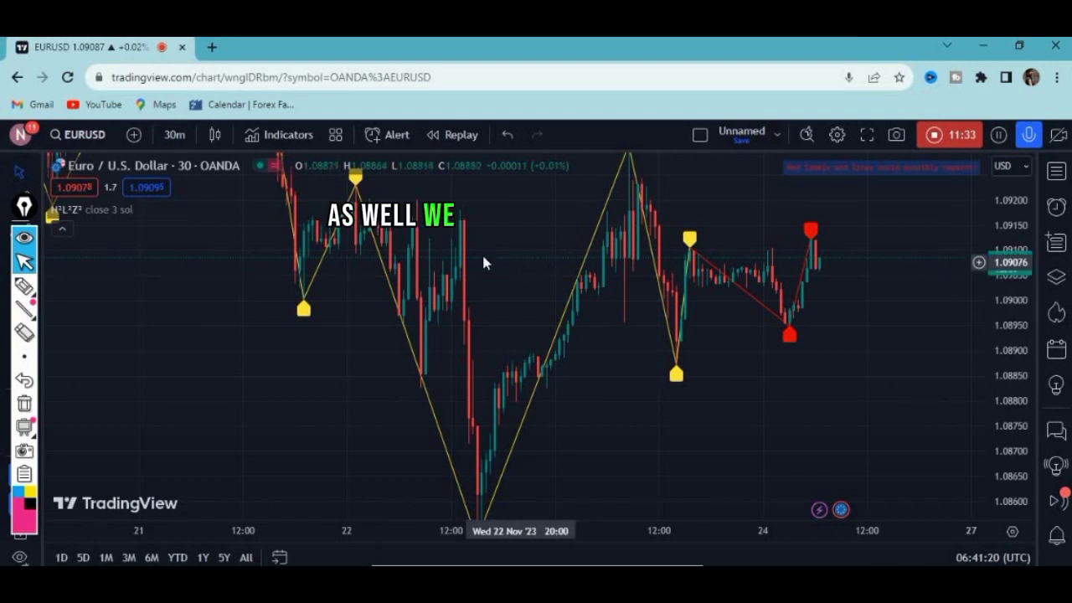
left_click(171, 136)
left_click(237, 395)
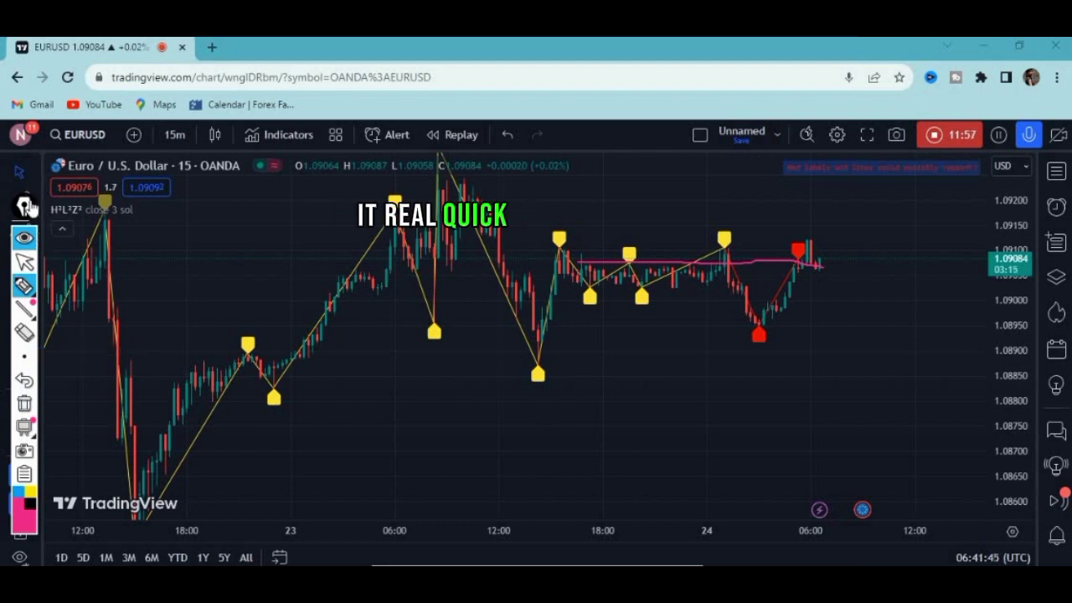
Place a horizontal line at about 1.09060 through the sideways range, and circle the latest price rise around the upper red label with the pen.
left_click(24, 261)
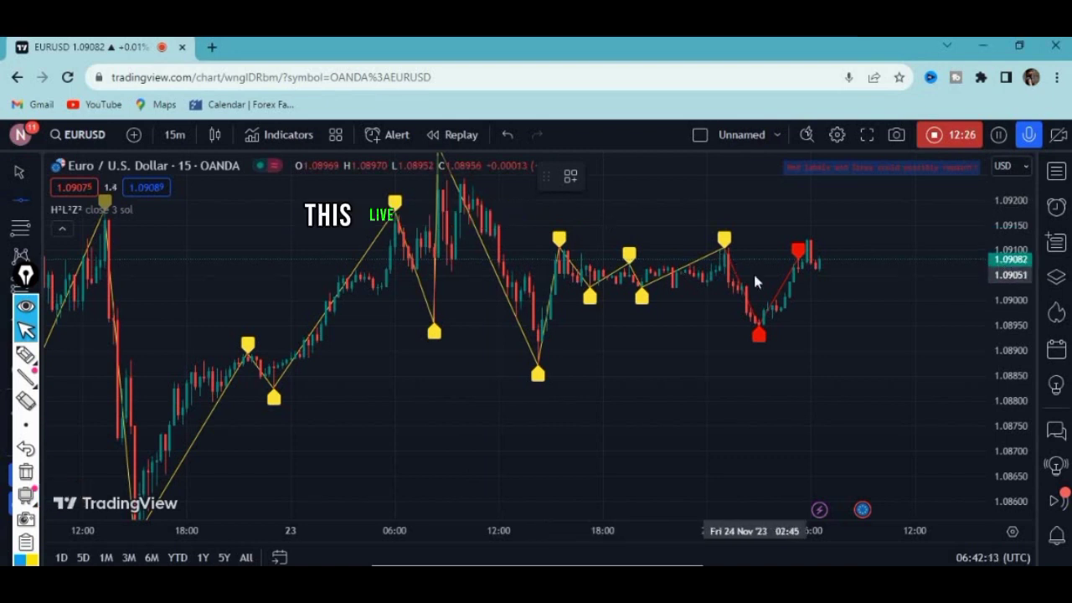
key("alt+h")
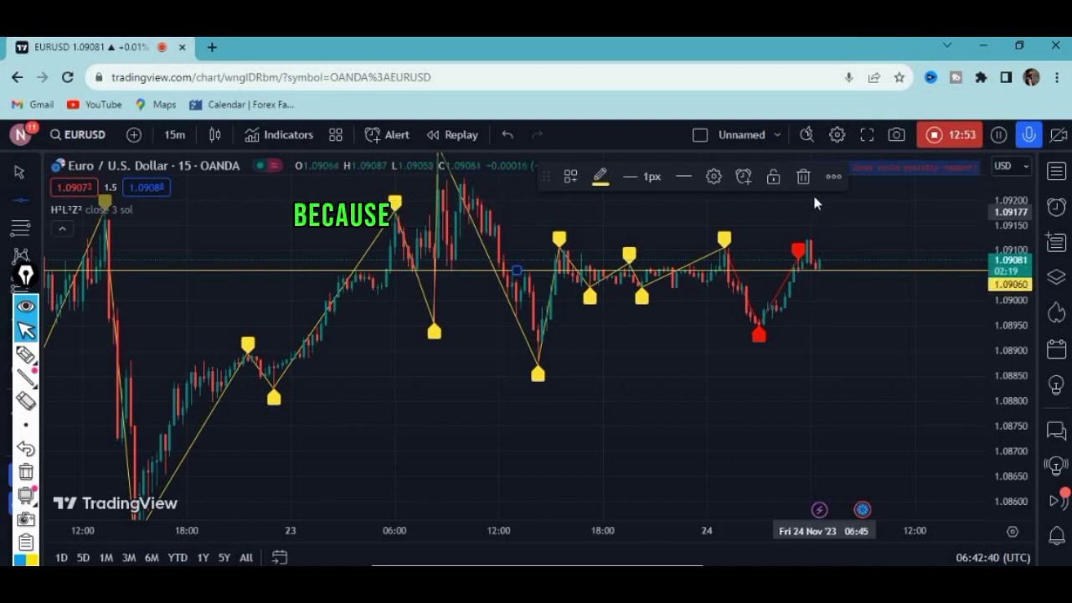
left_click(26, 360)
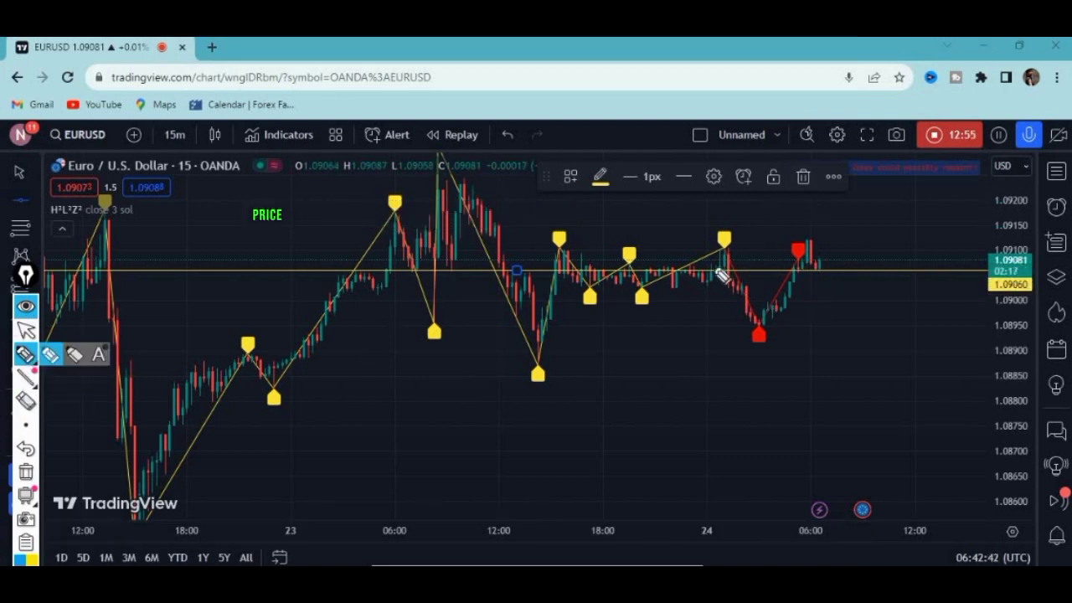
left_click_drag(876, 197, 829, 194)
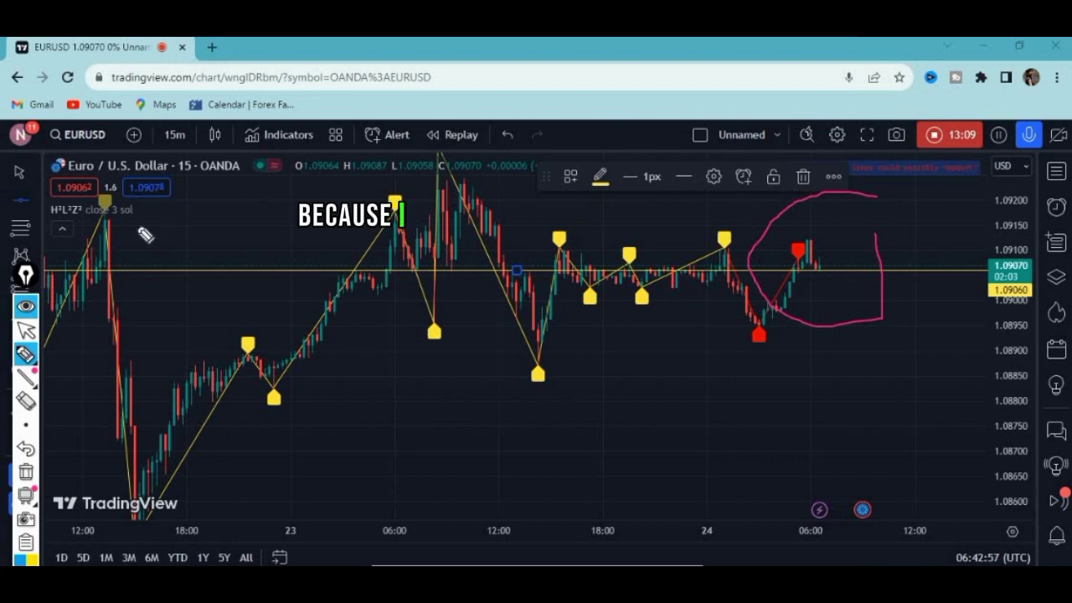
Delete the horizontal line at 1.09060 from the chart, keeping the pen circle.
left_click(25, 329)
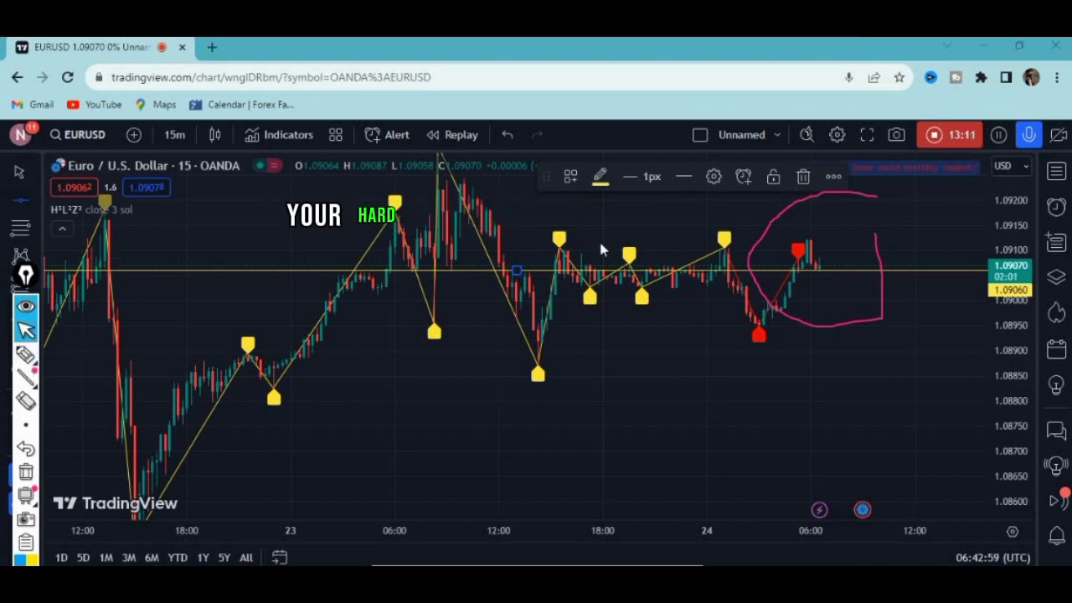
left_click(804, 187)
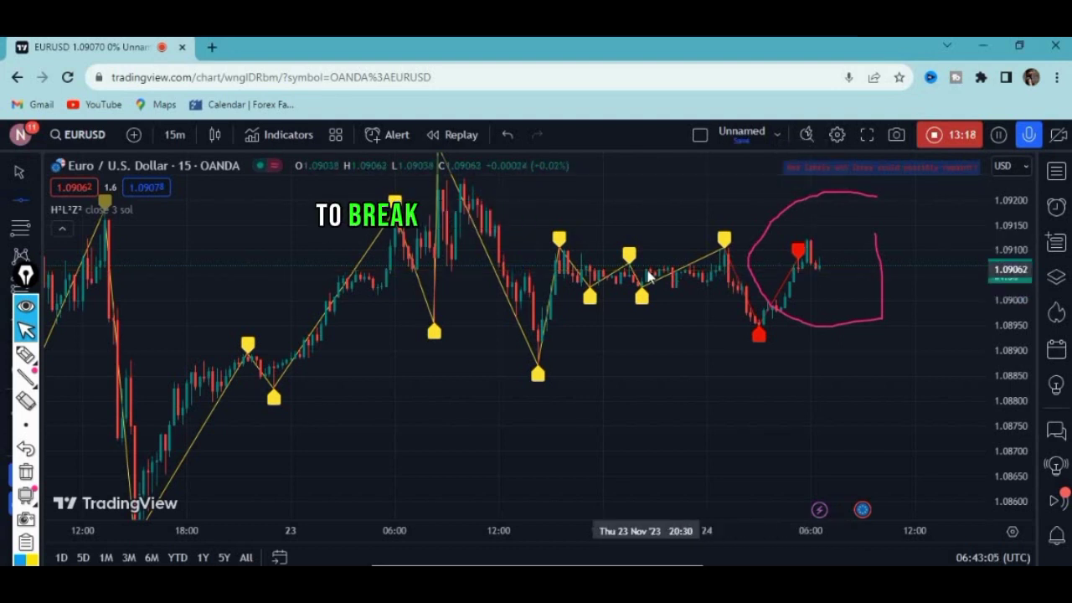